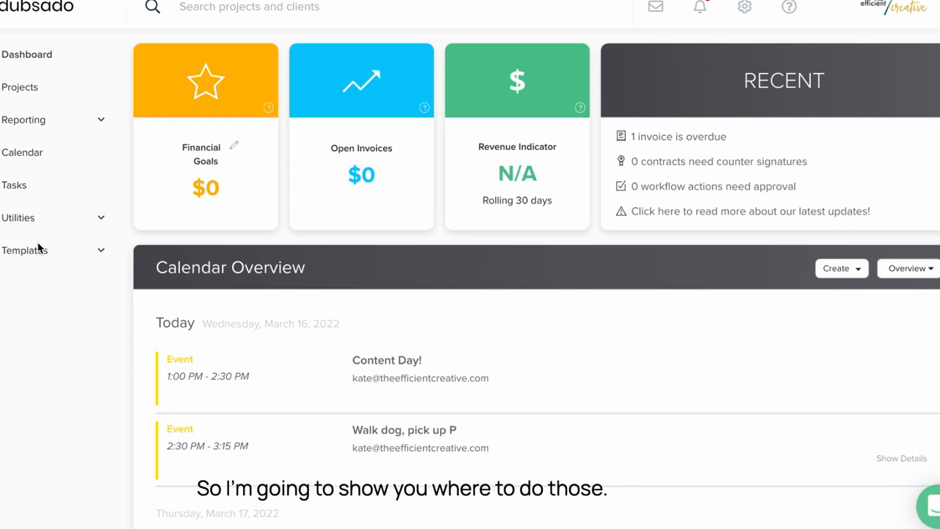
Open the Sample Lead Capture form from the form templates for editing.
click(18, 251)
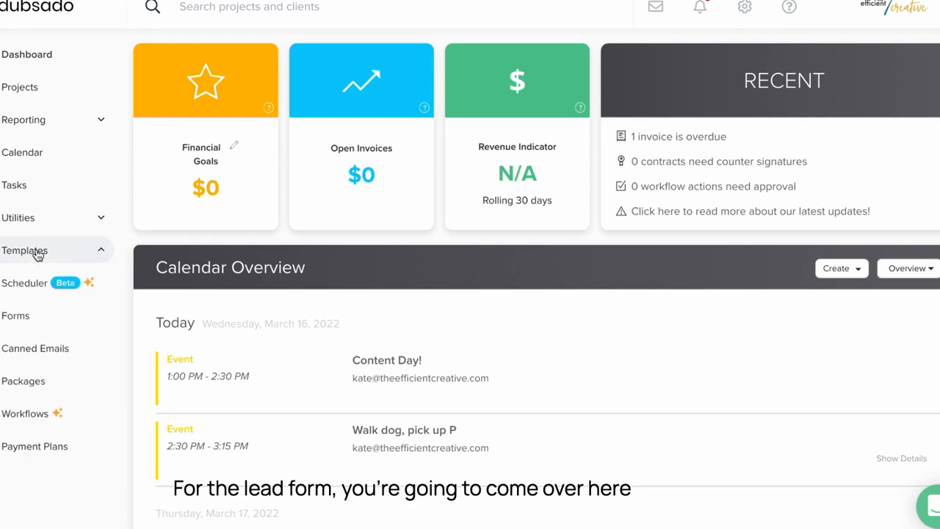
click(14, 321)
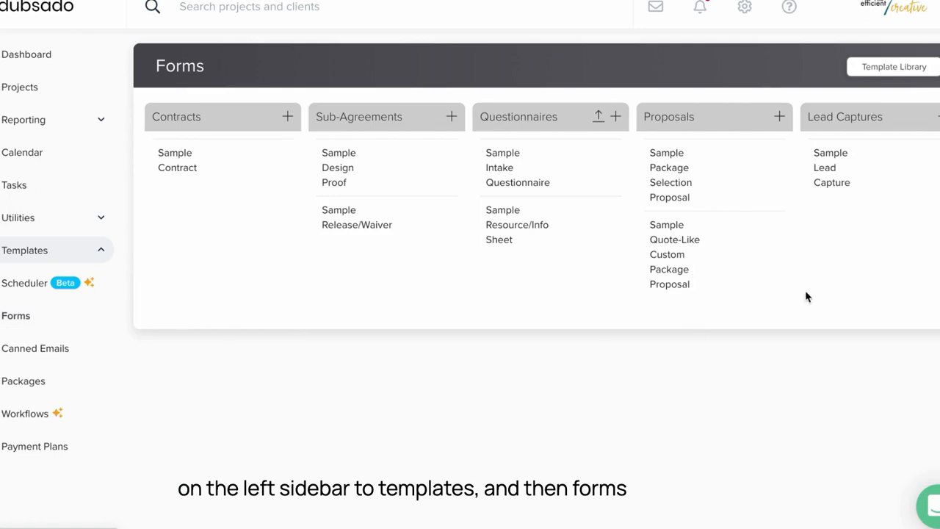
mouse_move(847, 178)
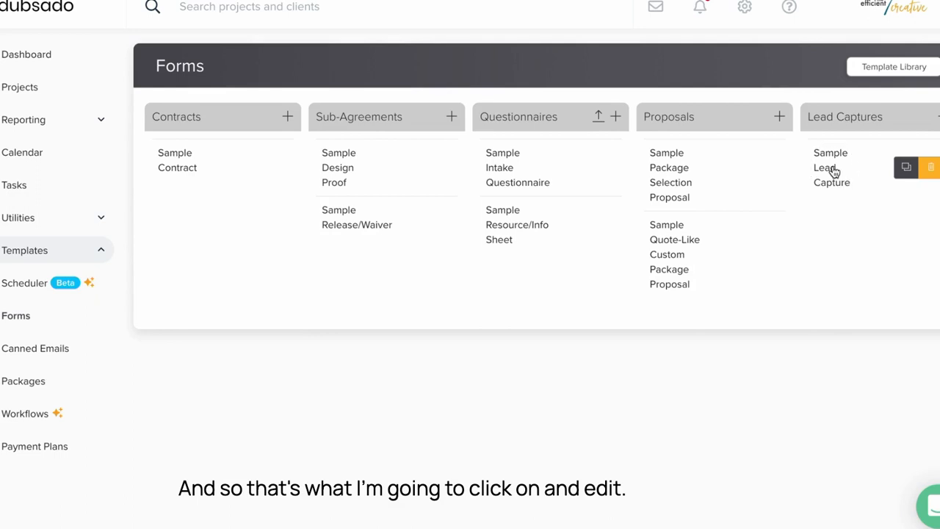
click(832, 171)
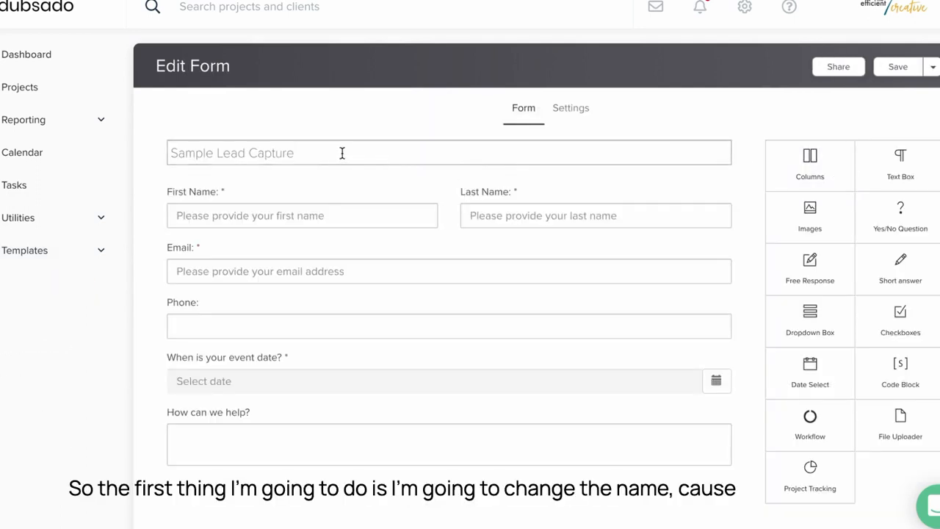
Rename the lead capture form as "Inquiry Form" and save it.
drag(341, 153, 151, 153)
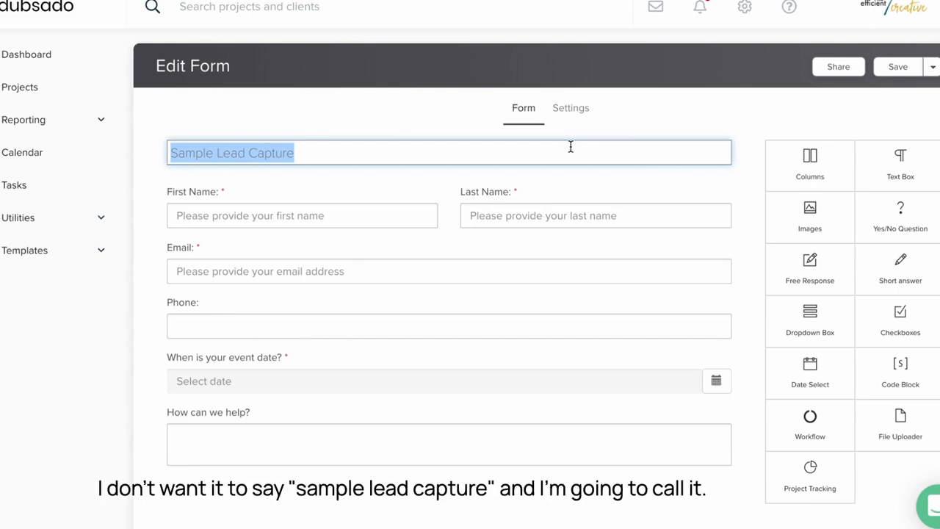
key(BackSpace)
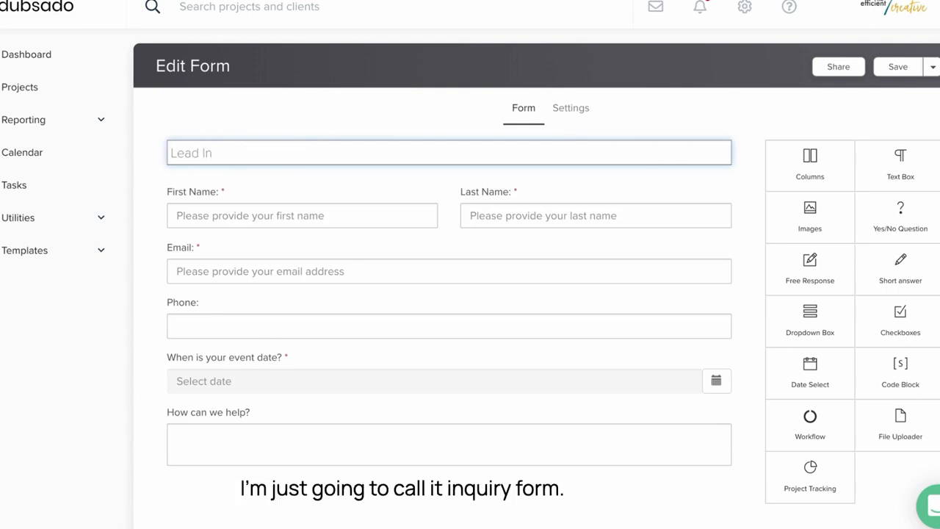
text(Inquiry Form)
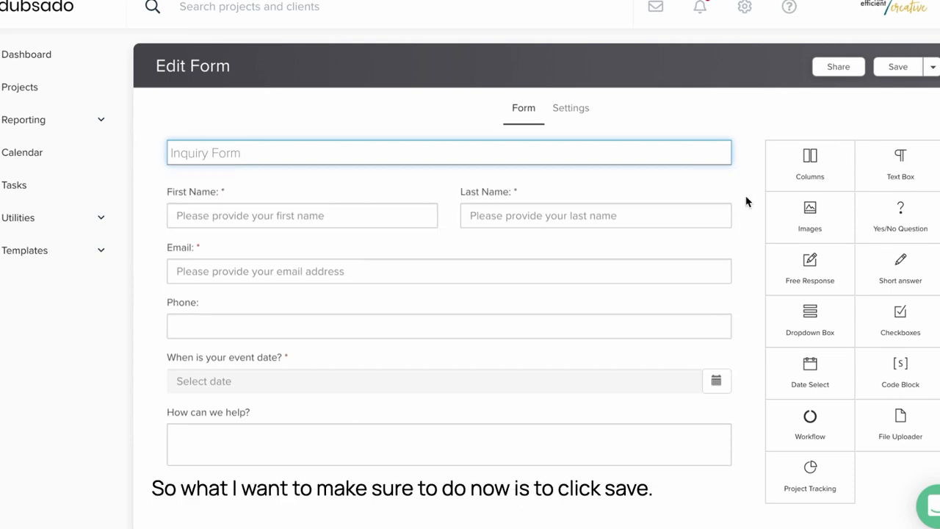
click(898, 69)
Leave the form editor for the canned emails and open the Appointment Confirmed email template.
click(46, 254)
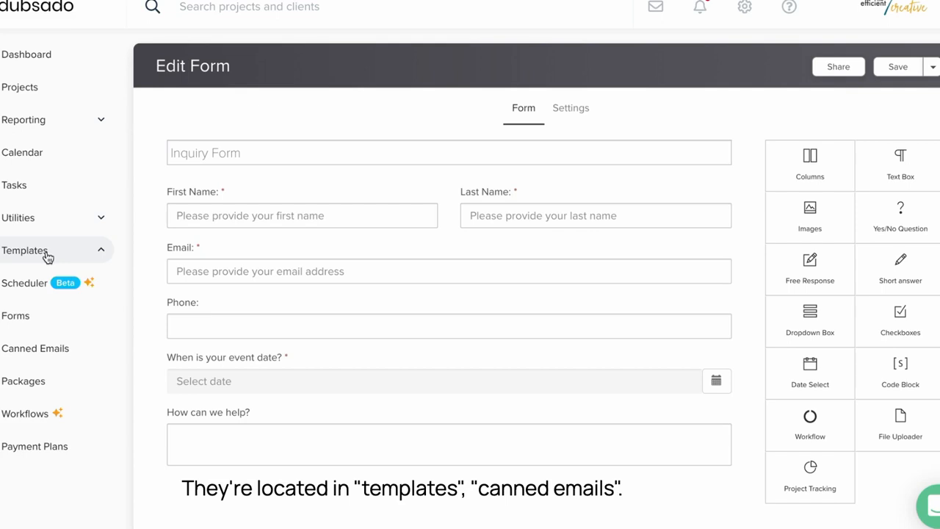
click(38, 351)
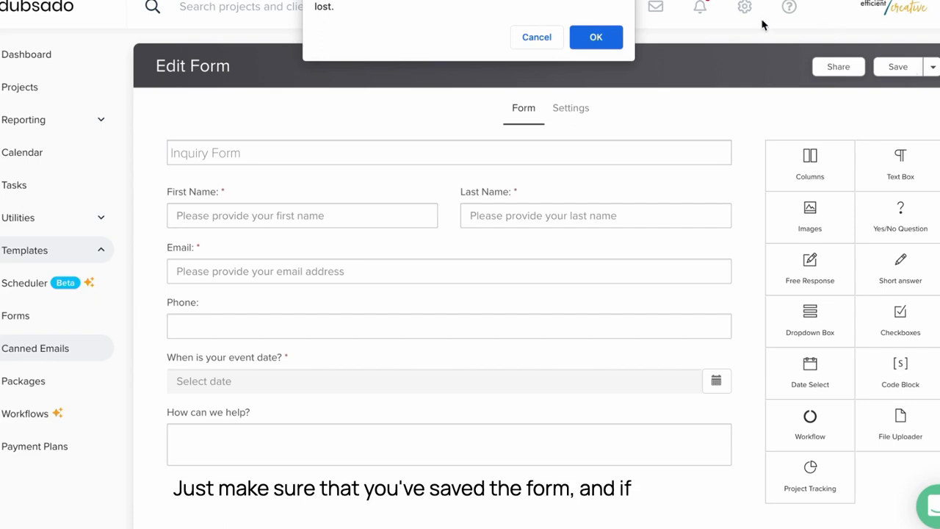
click(609, 39)
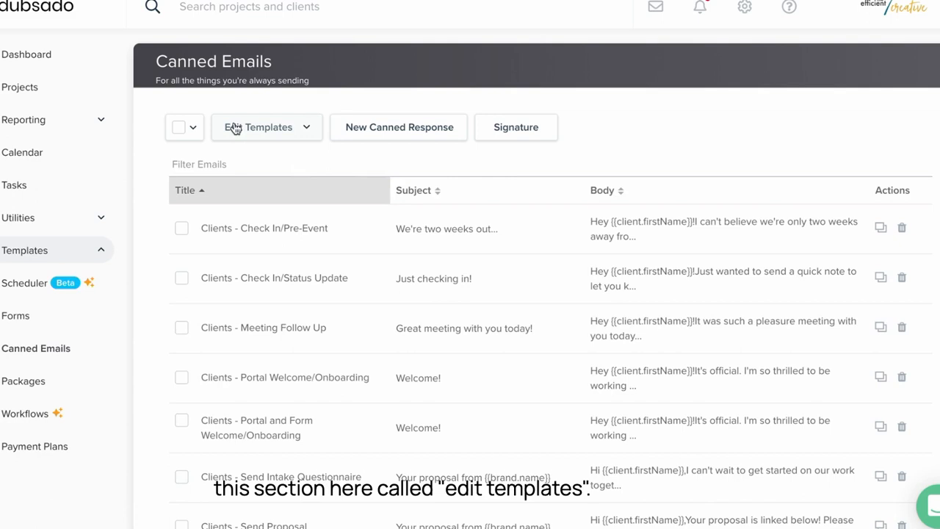
click(309, 129)
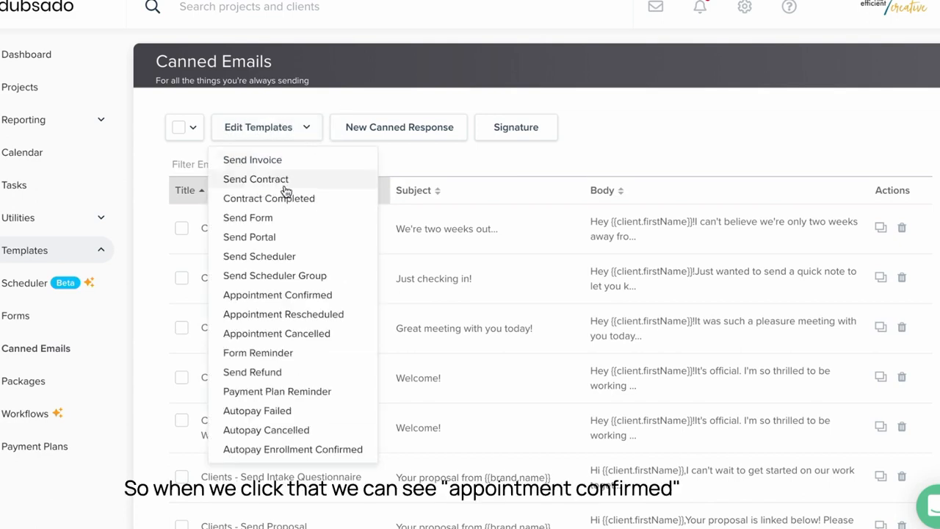
click(301, 294)
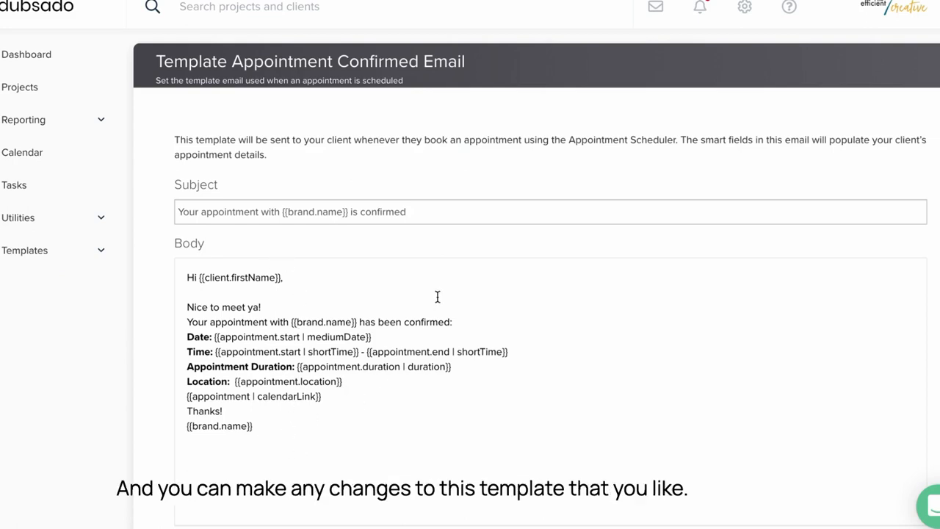
Highlight the "Nice to meet ya!" line in the email body, and save and close the template.
drag(271, 306, 178, 309)
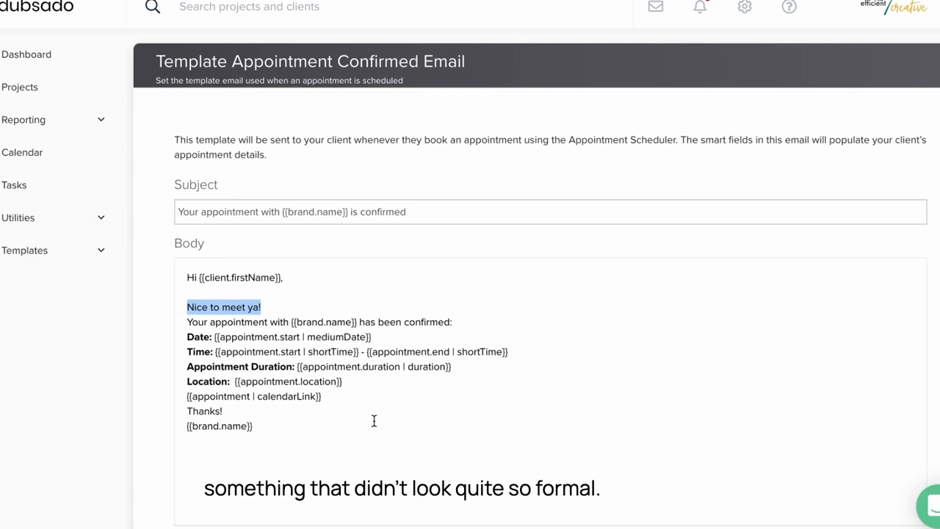
scroll(350, 404, down, 2)
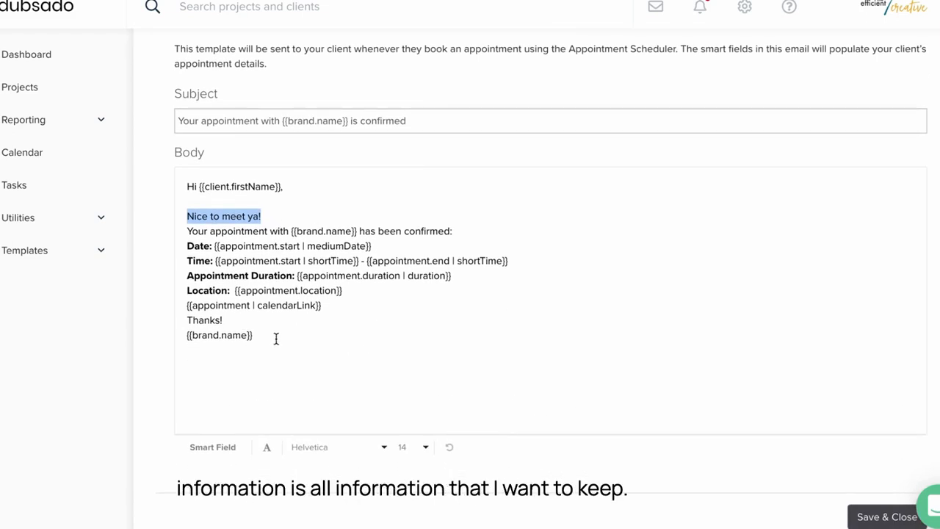
click(874, 523)
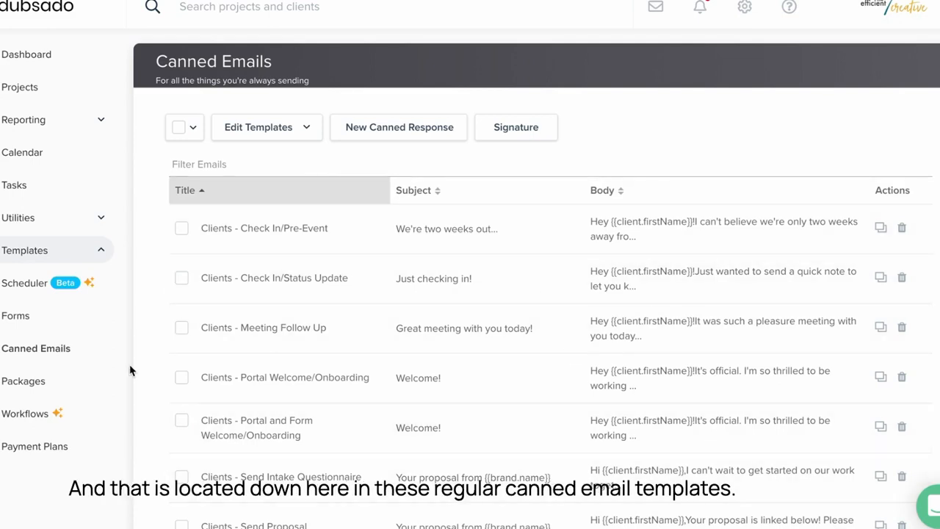
Open the "Scheduler - Appointment Reminder" canned email for editing.
scroll(357, 499, down, 3)
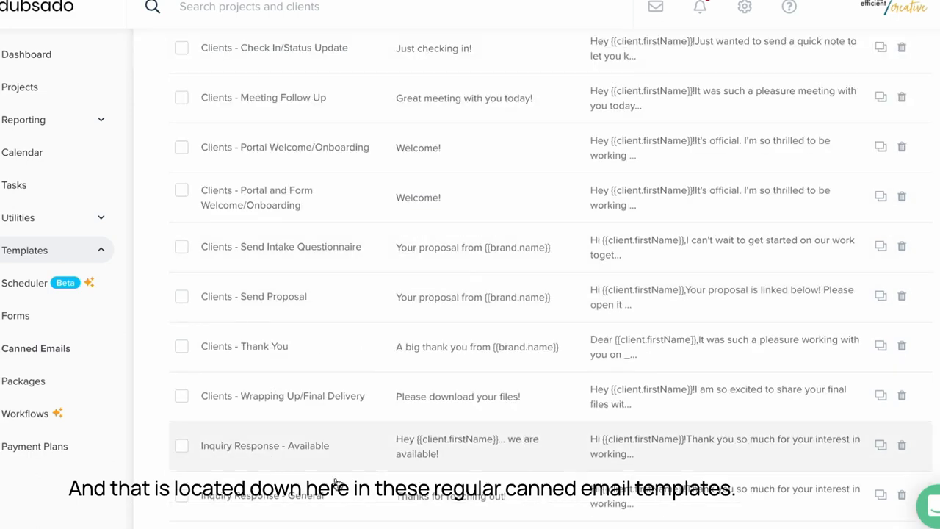
scroll(357, 434, down, 5)
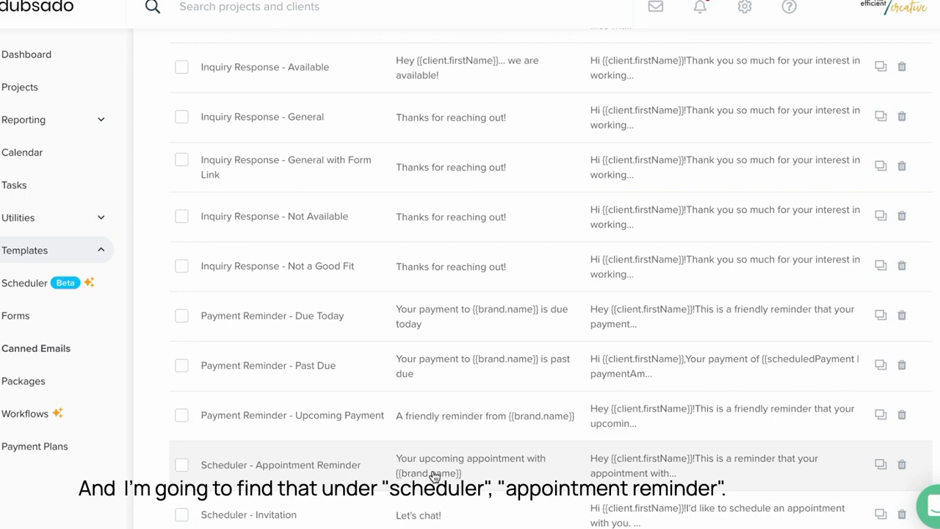
click(464, 476)
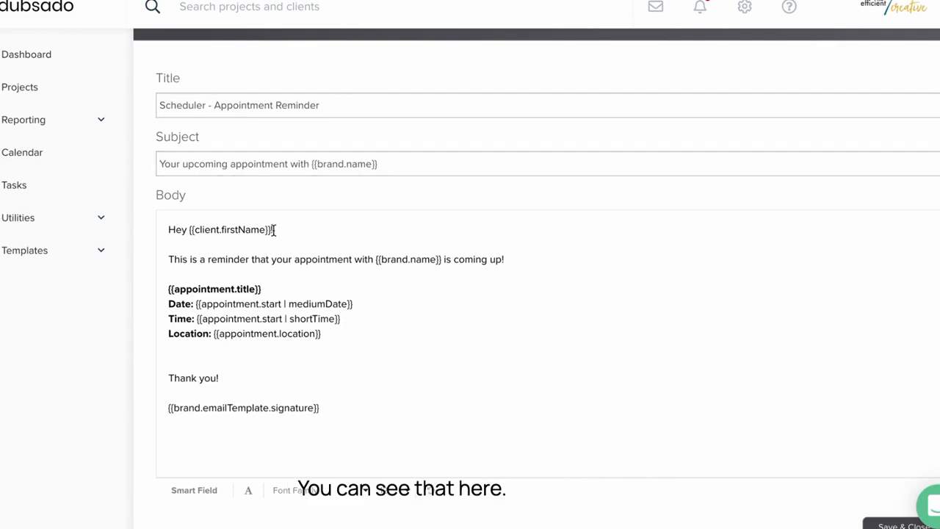
Replace the client smart field in the reminder's greeting with the client Full Name field.
drag(272, 230, 188, 230)
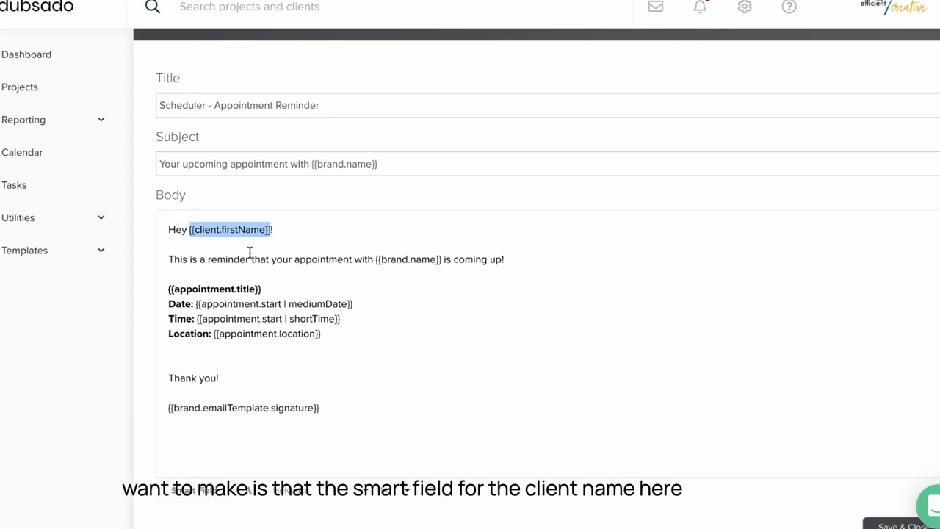
click(204, 503)
click(242, 464)
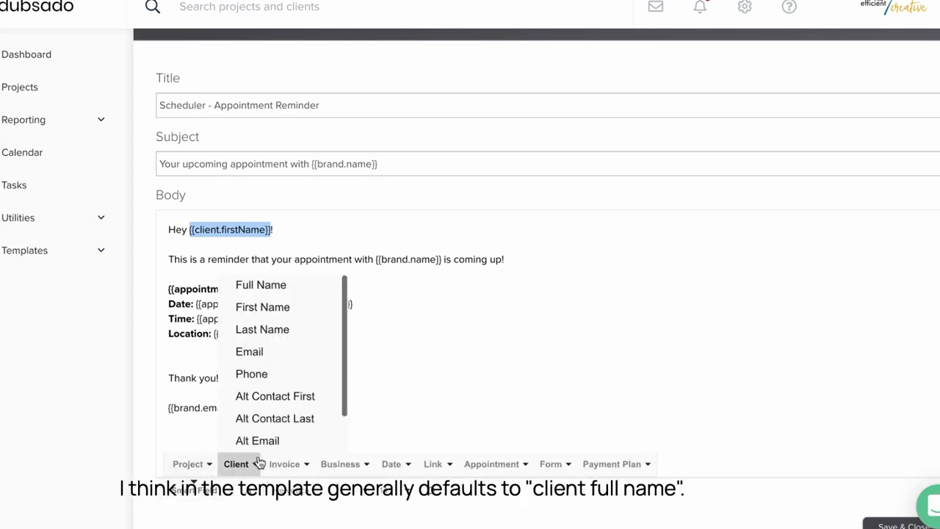
click(271, 268)
Replace the full-name smart field in the reminder's greeting with the client First Name field.
drag(253, 229, 186, 232)
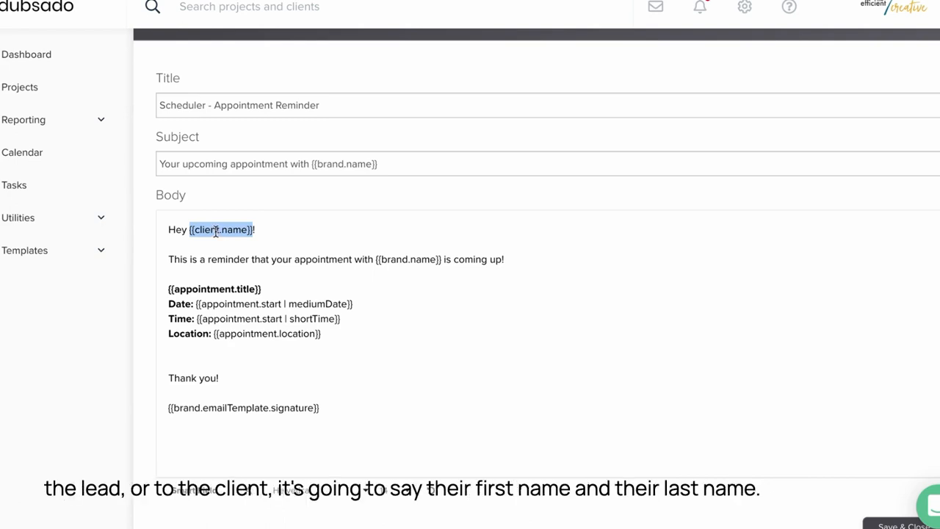
click(208, 494)
click(243, 464)
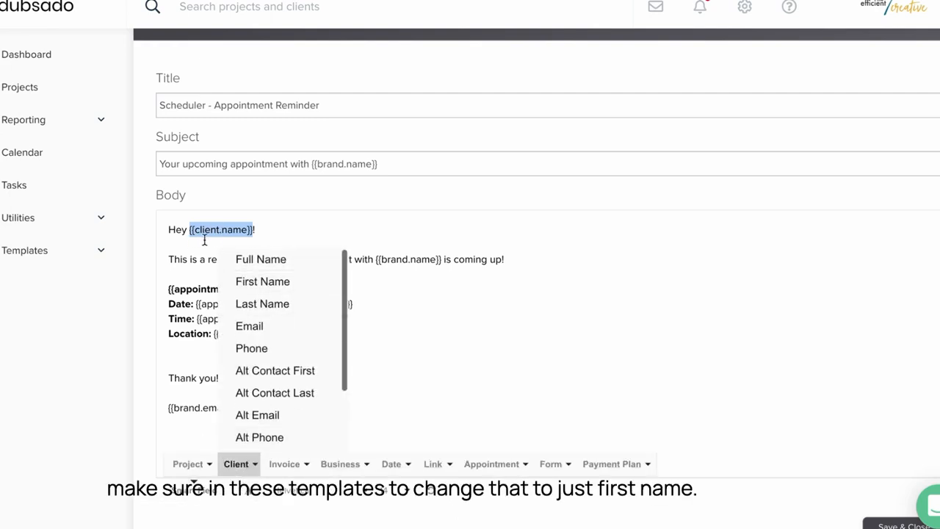
click(285, 287)
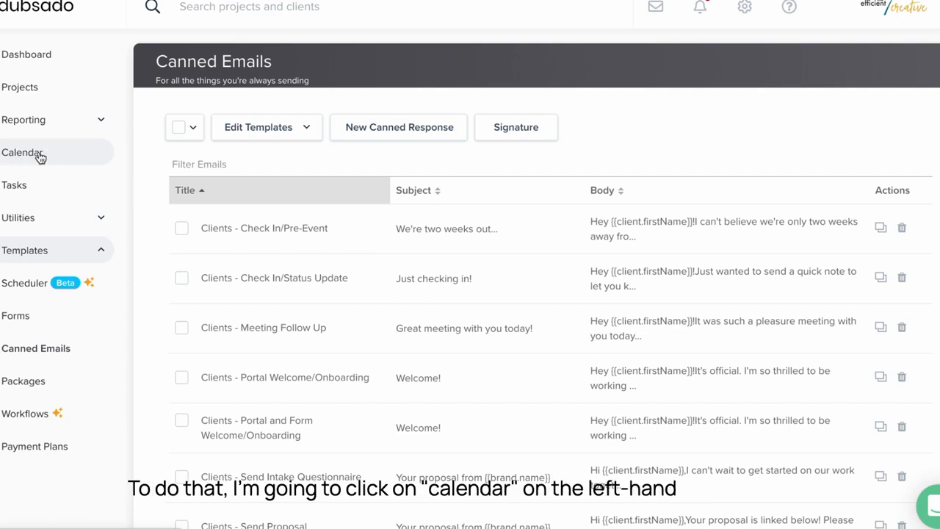
In the calendar settings, view the sync options for linking the Ideal Schedule calendar and close them without saving.
click(33, 156)
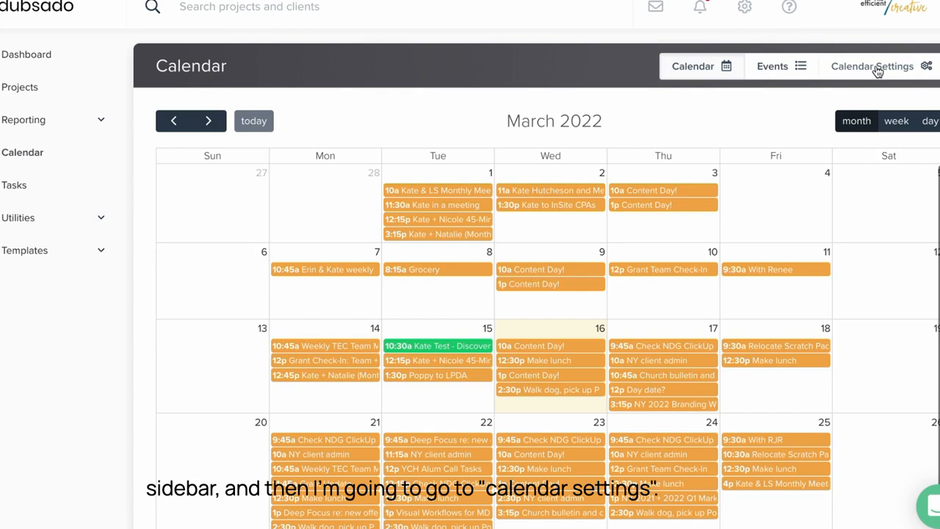
click(877, 67)
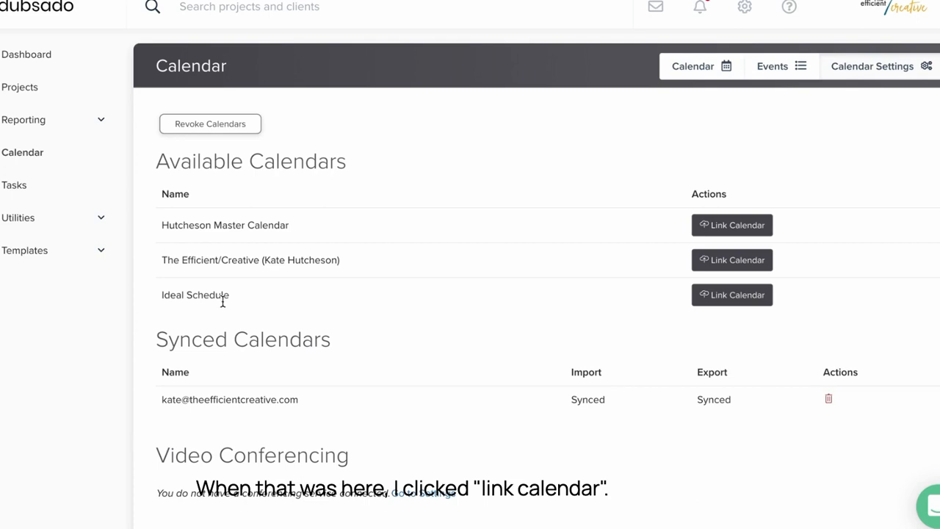
click(751, 301)
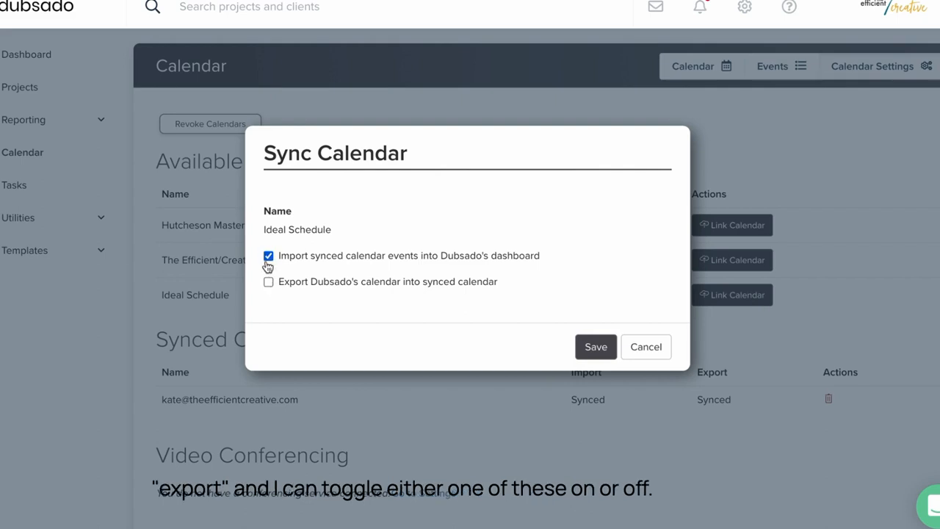
click(641, 350)
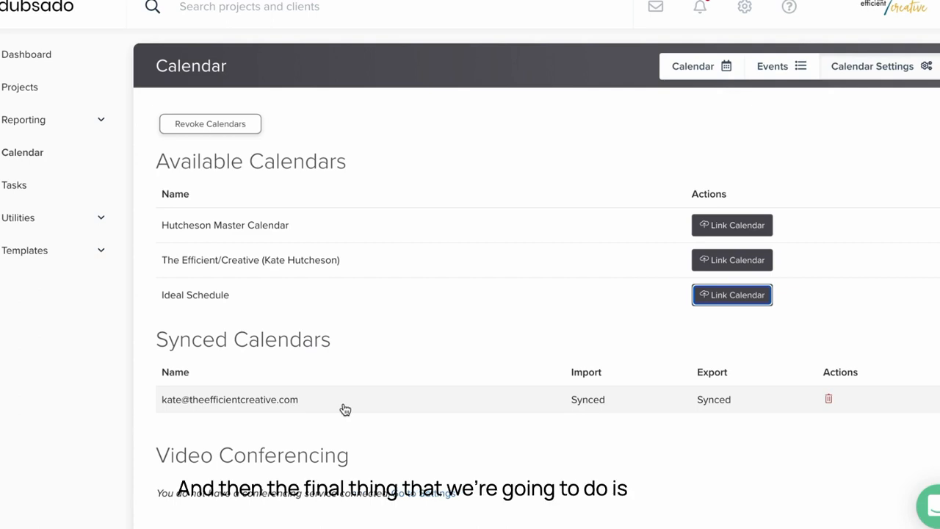
Open the scheduler templates and view the basic settings of the Discovery Call appointment.
click(48, 257)
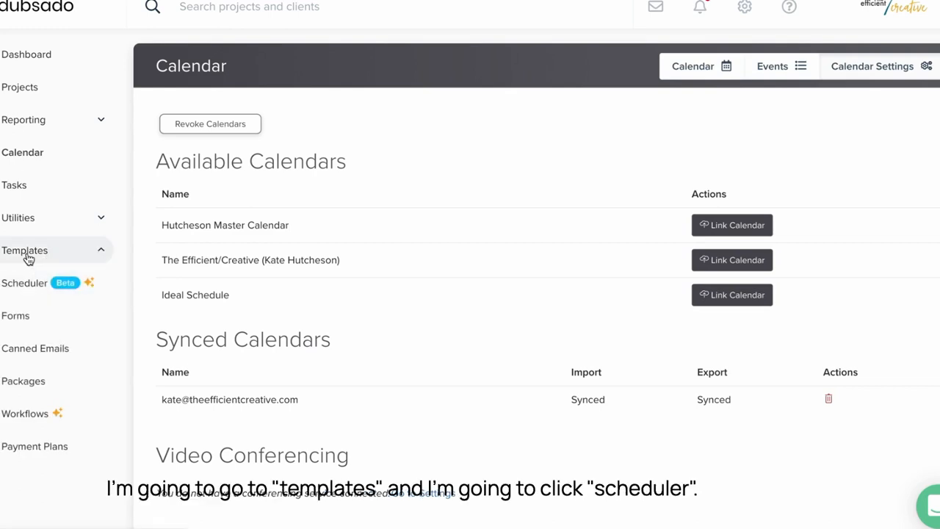
click(33, 291)
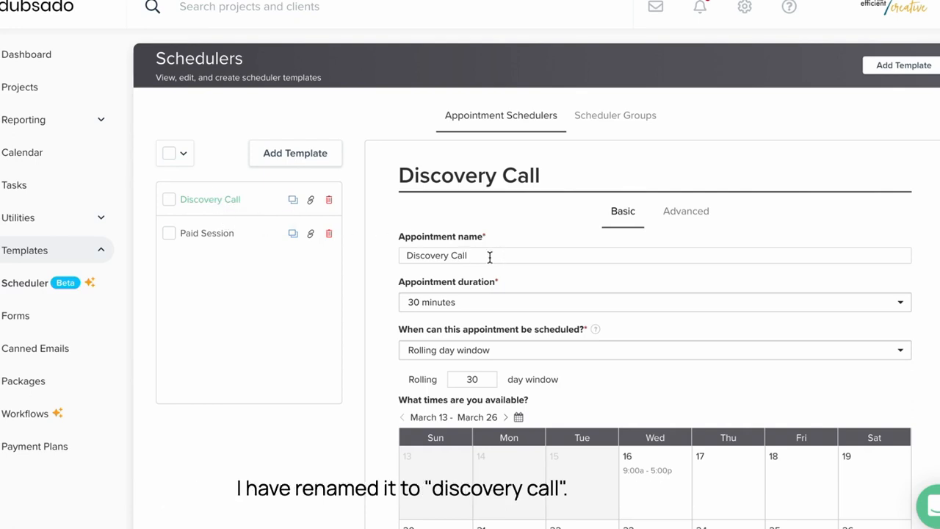
scroll(648, 332, down, 1)
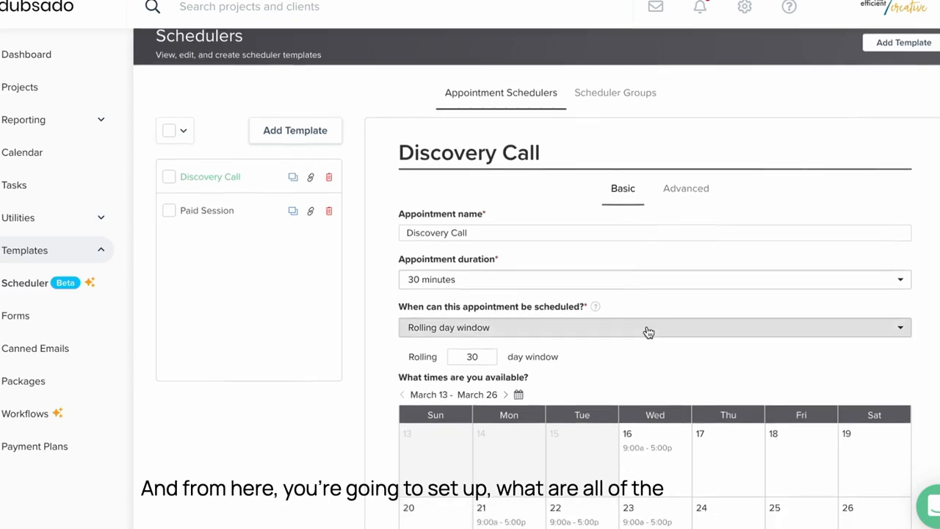
scroll(649, 332, down, 1)
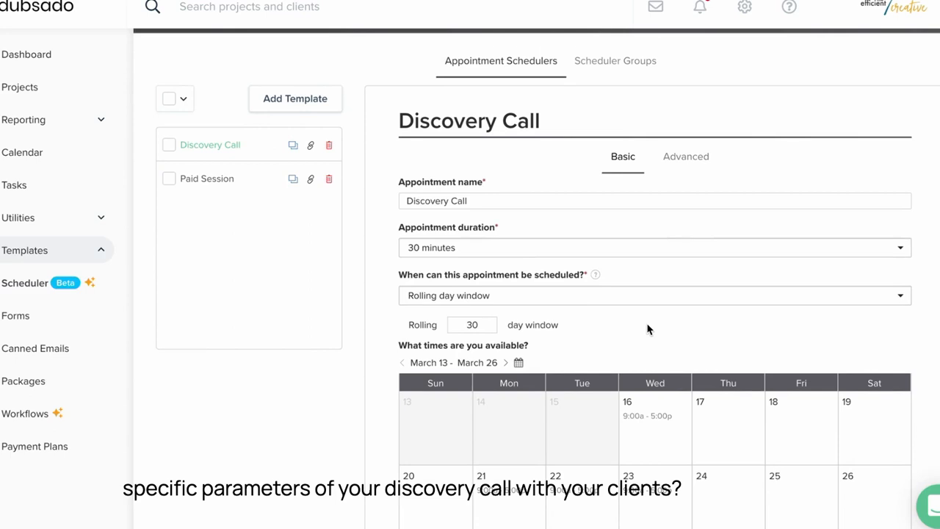
Review the Discovery Call's duration choices and select Rolling day window for when it can be scheduled.
click(711, 247)
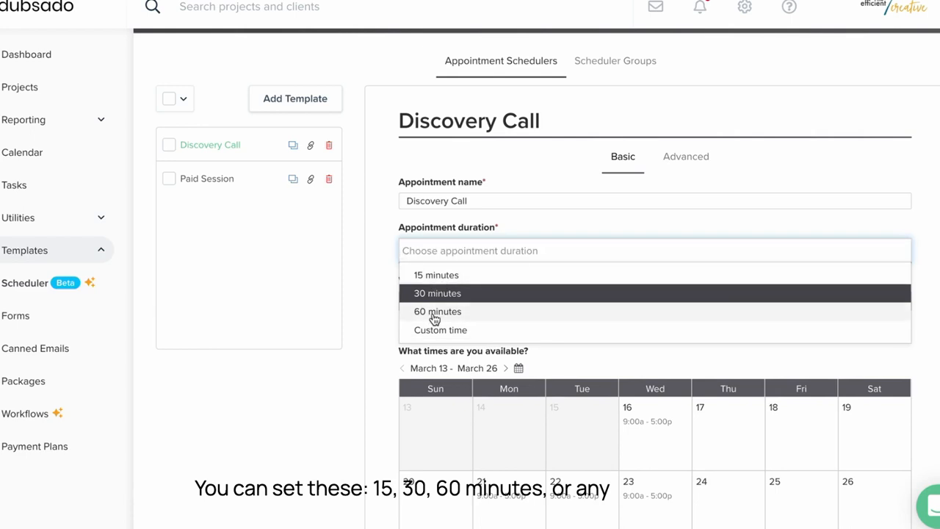
click(532, 229)
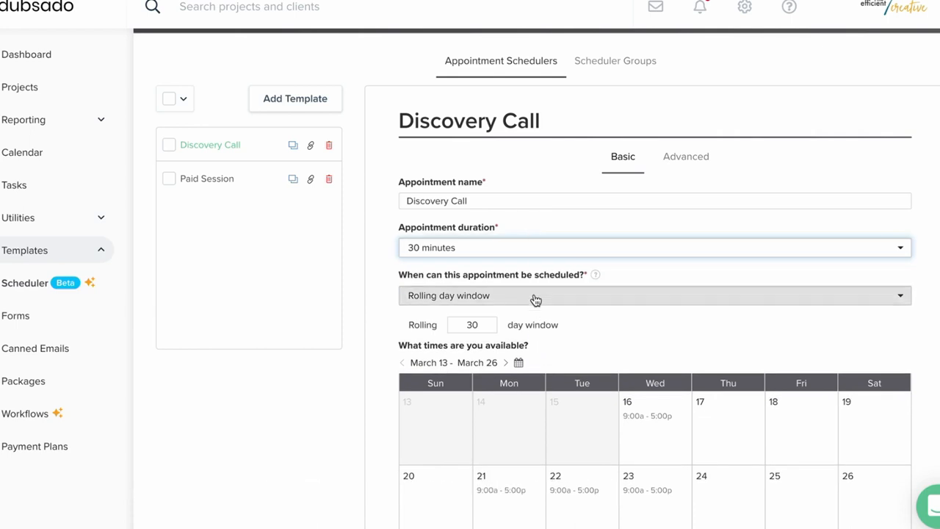
click(535, 297)
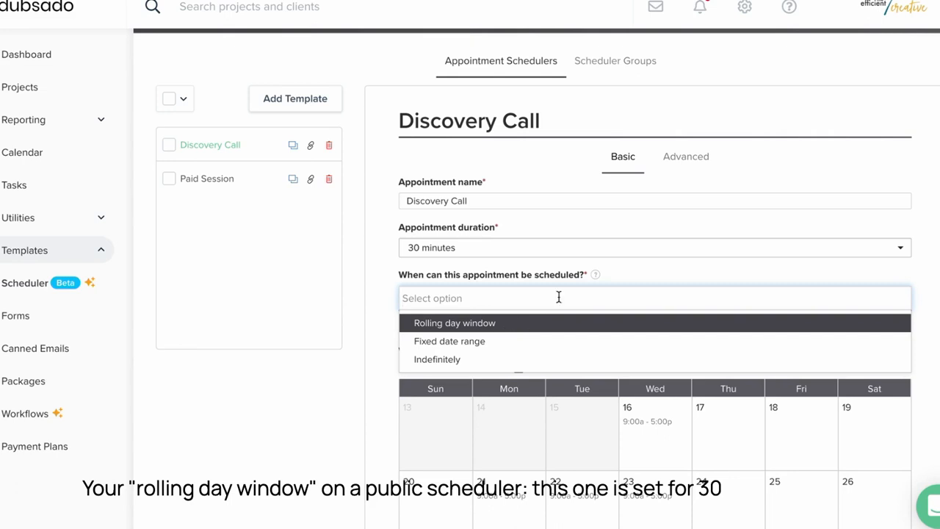
click(475, 324)
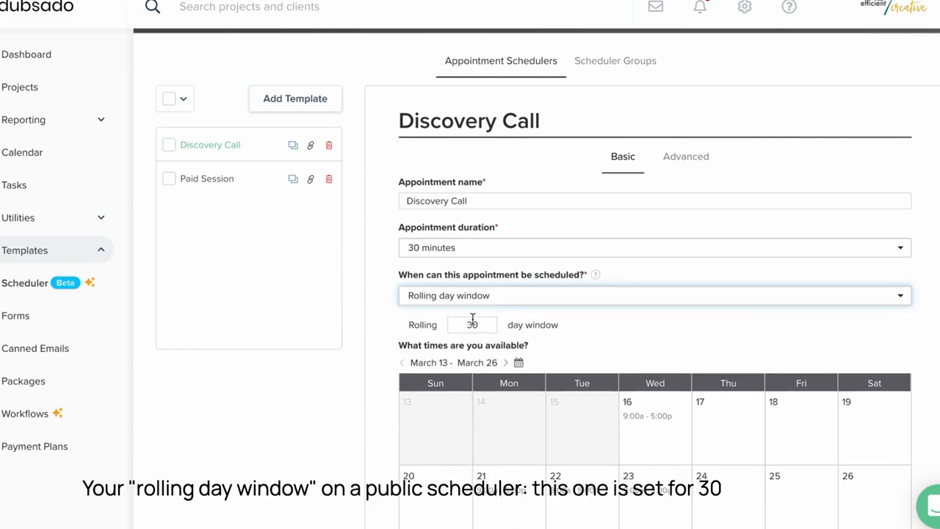
Keep the Discovery Call's scheduling option on Rolling day window and set the window to 30 days.
click(514, 298)
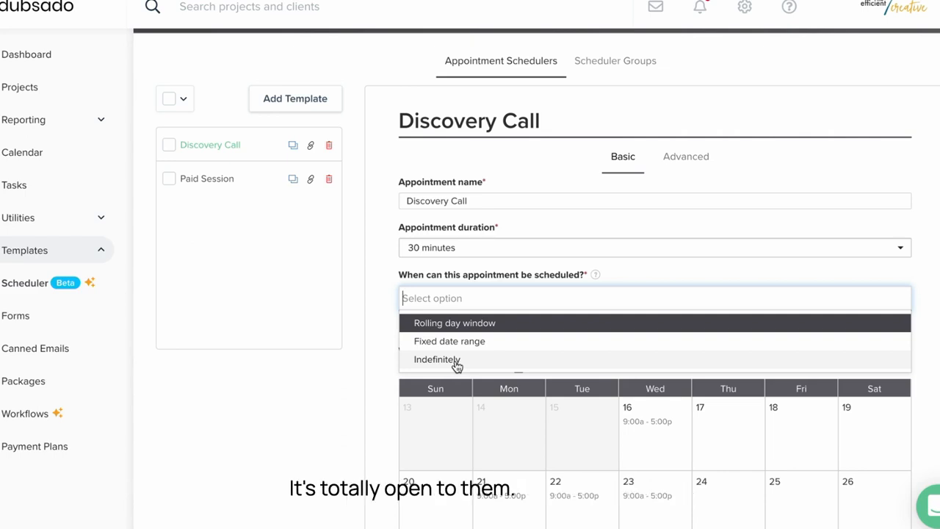
click(461, 324)
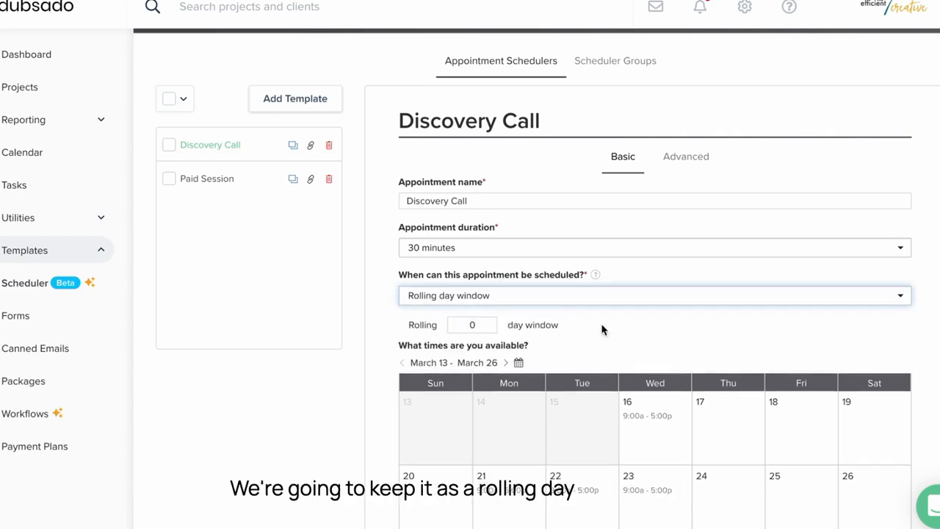
double_click(483, 325)
text(30)
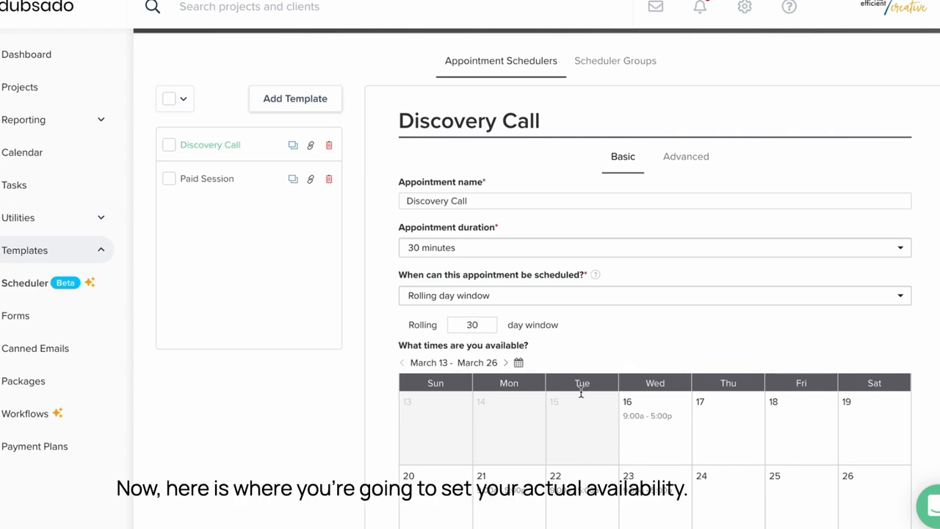
Add a 10:00 AM to 2:30 PM availability slot on Friday, March 18 and apply it to all Fridays.
scroll(666, 402, down, 1)
scroll(664, 398, down, 3)
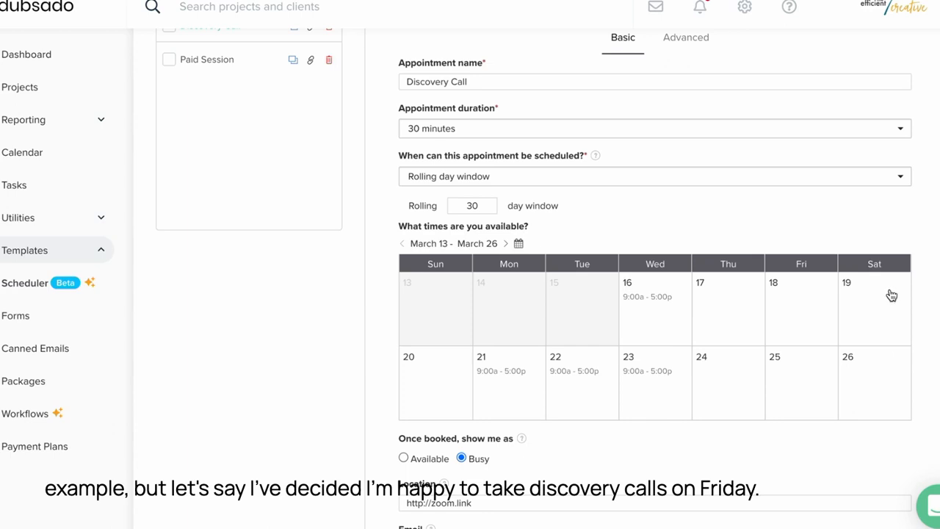
click(797, 299)
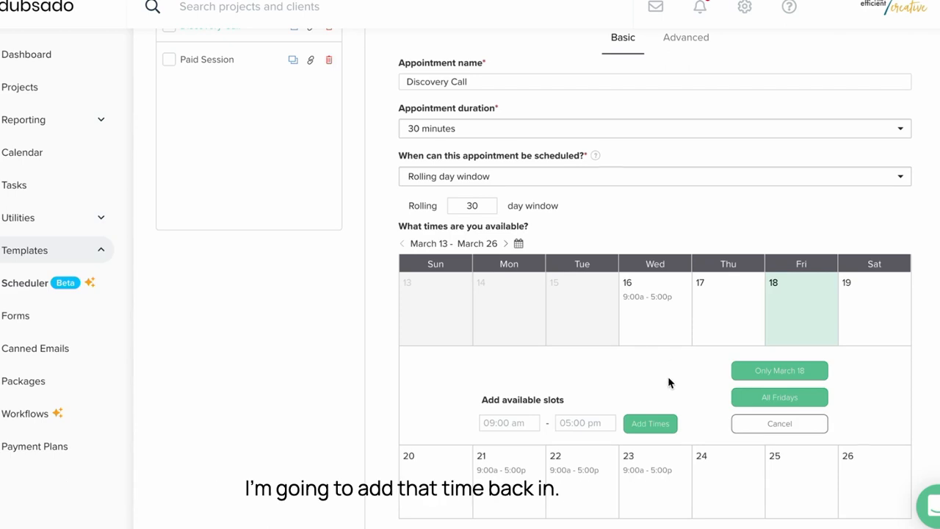
scroll(668, 380, down, 1)
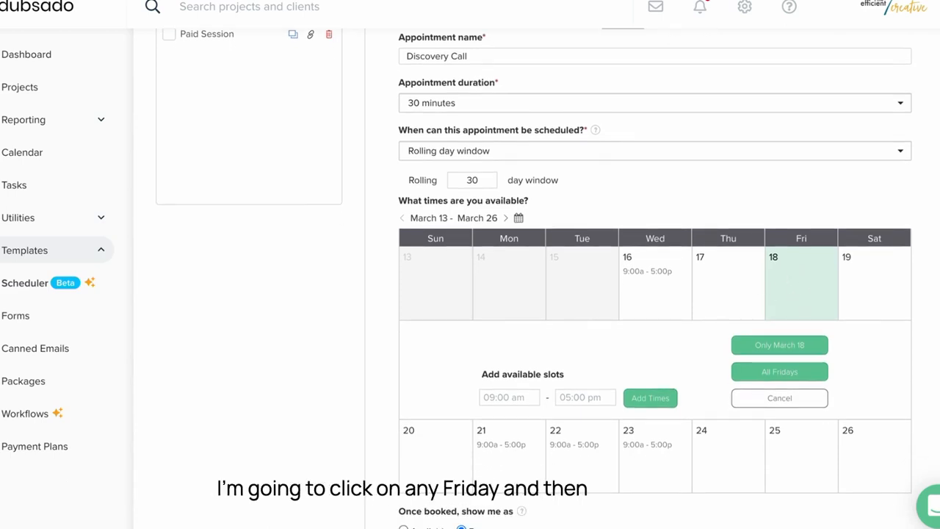
click(512, 397)
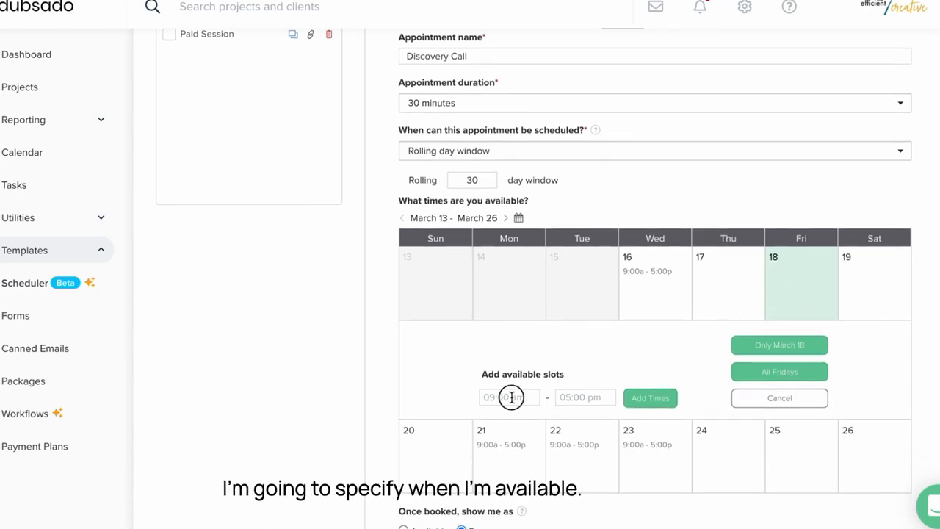
text(10)
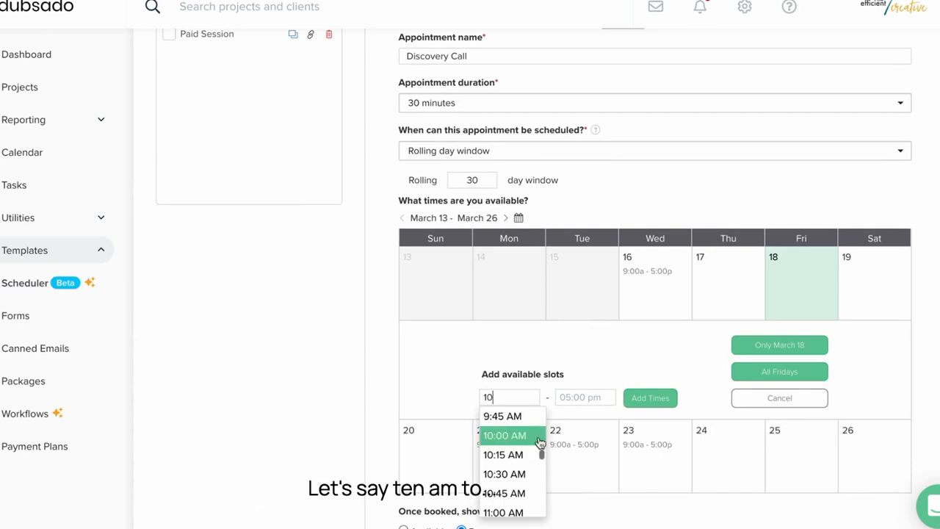
click(539, 439)
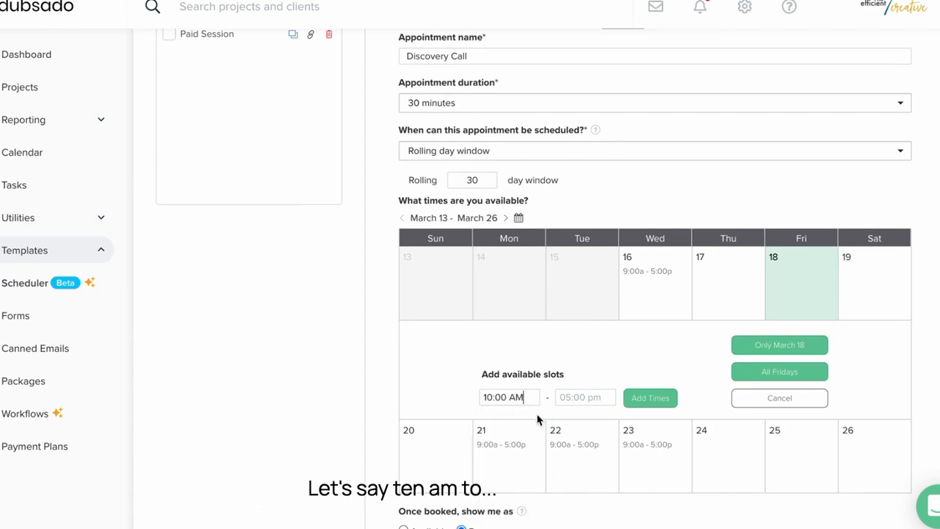
click(579, 395)
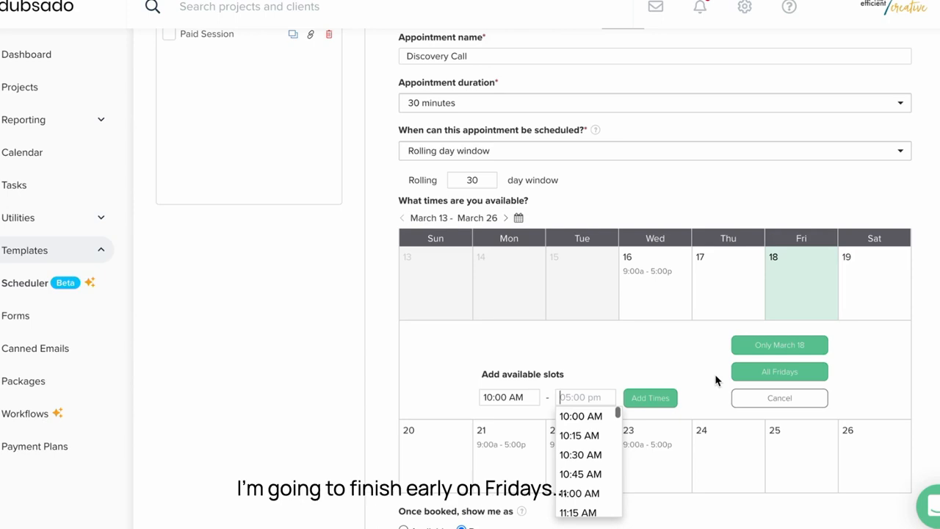
text(2)
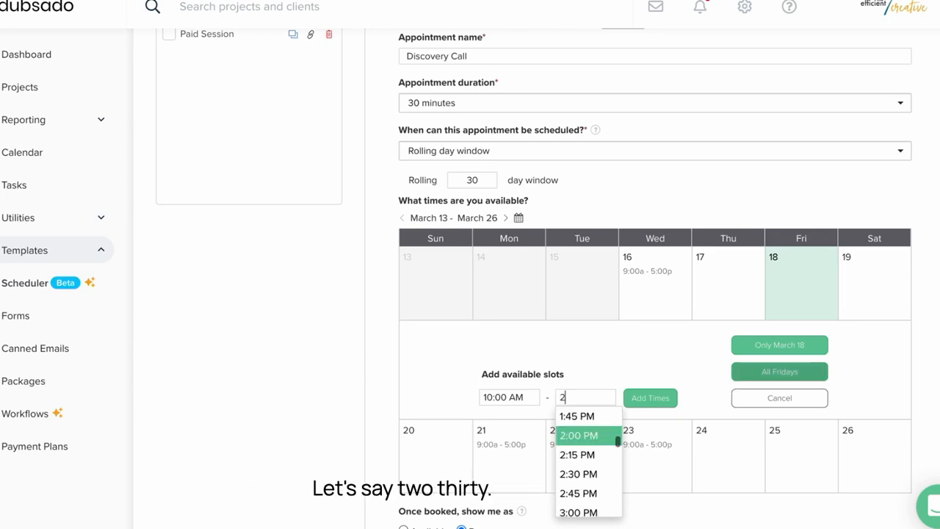
text(:30)
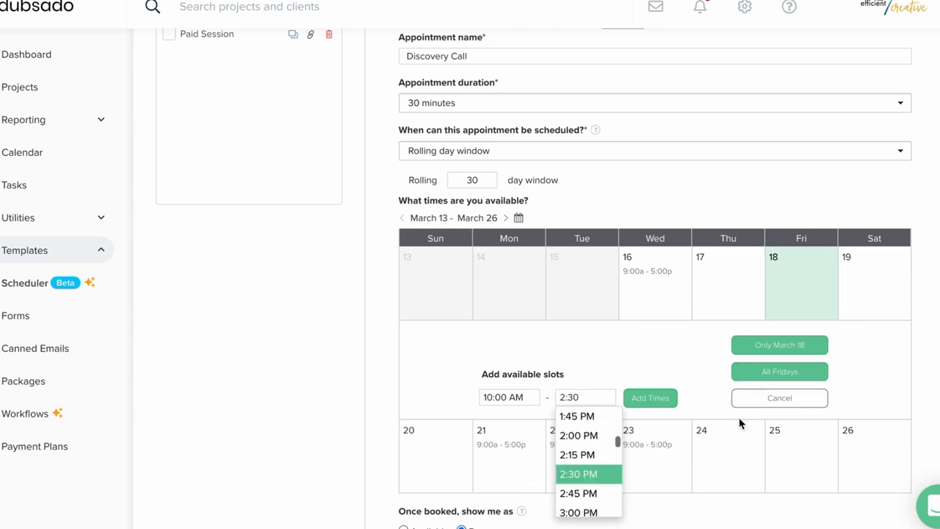
click(593, 479)
click(663, 399)
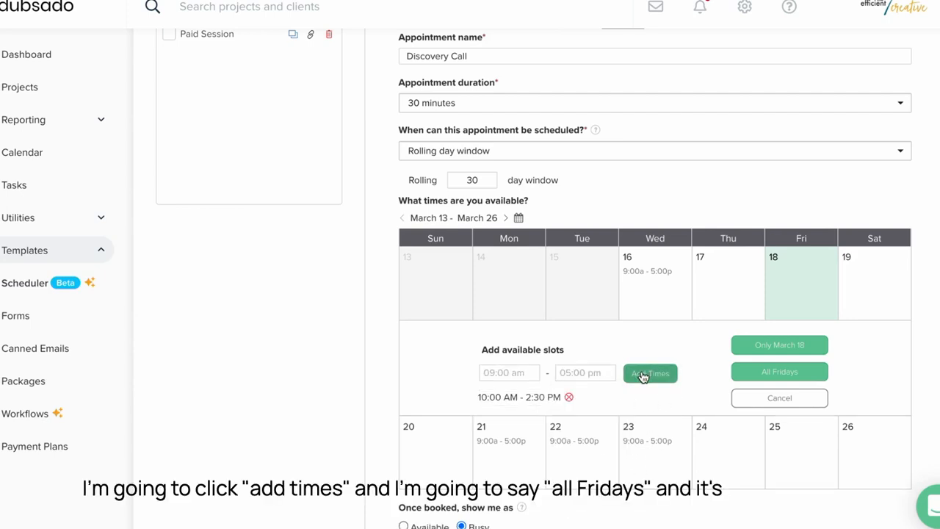
click(767, 372)
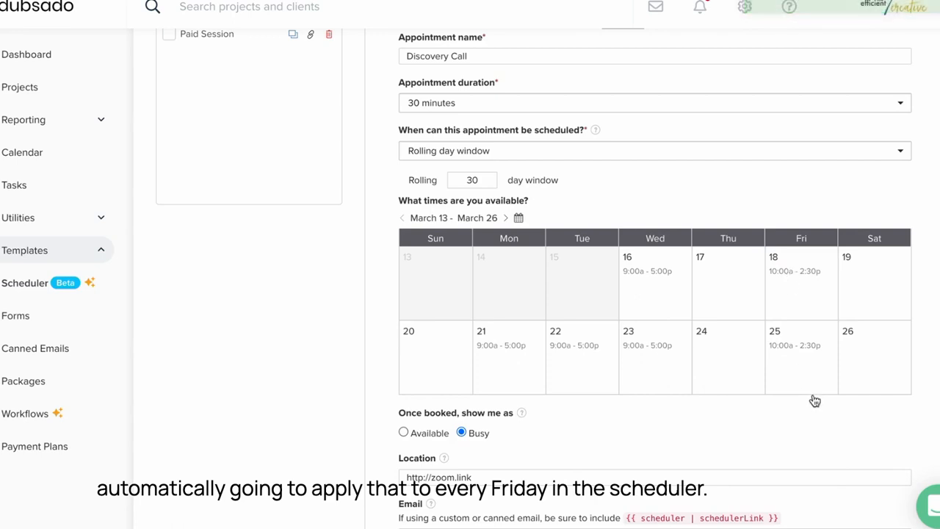
Replace the availability slot on Wednesday, March 16 with 10:00 AM to 4:00 PM and apply it to all Wednesdays.
click(646, 277)
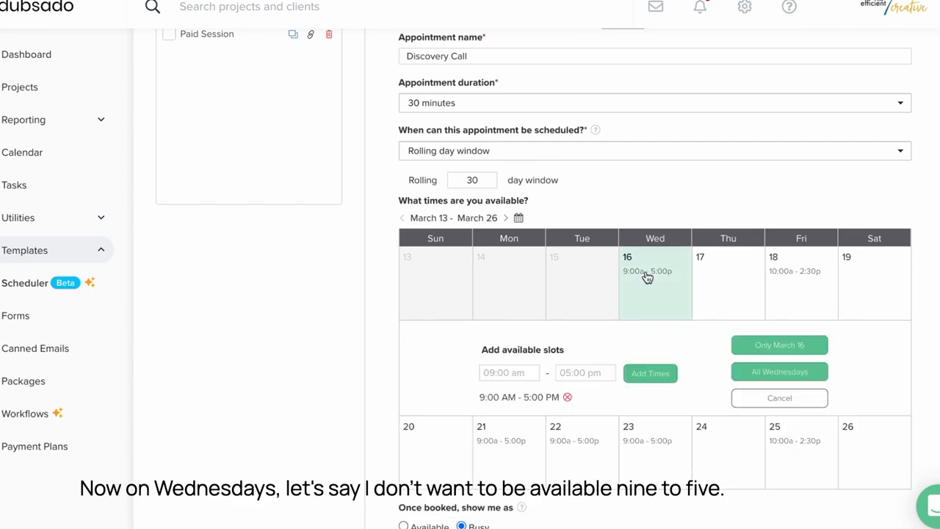
click(568, 397)
click(492, 395)
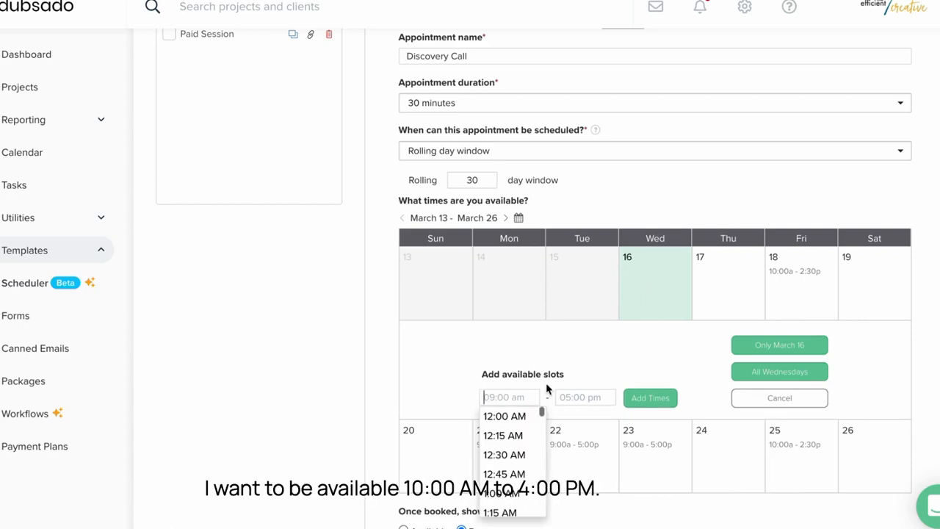
text(10:00 AM)
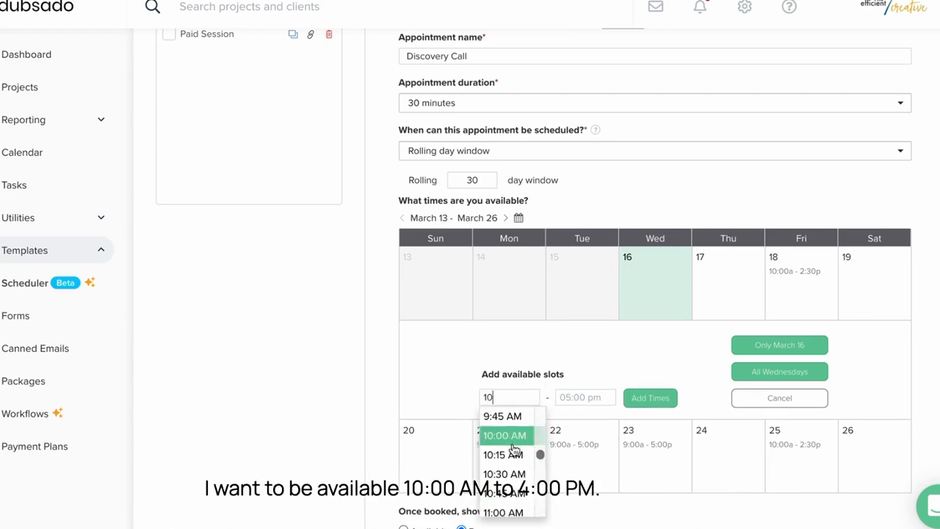
click(512, 436)
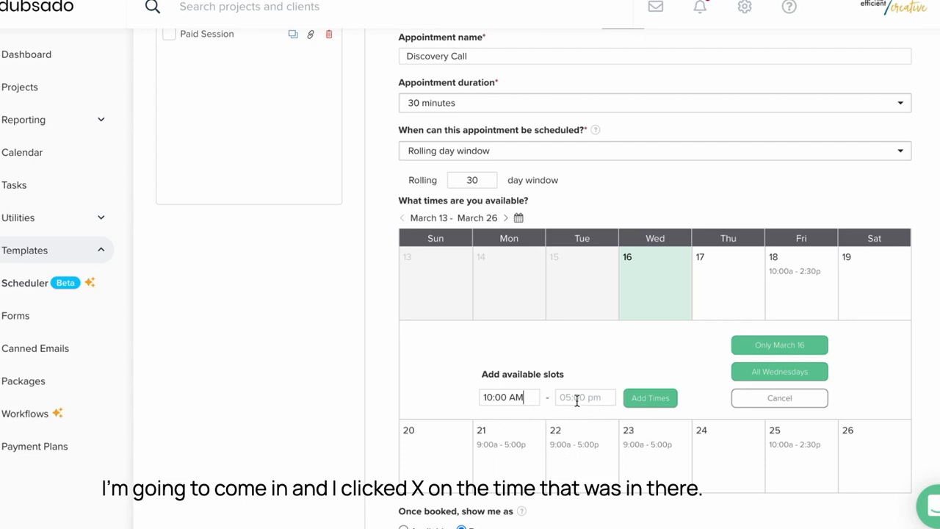
click(577, 397)
text(4)
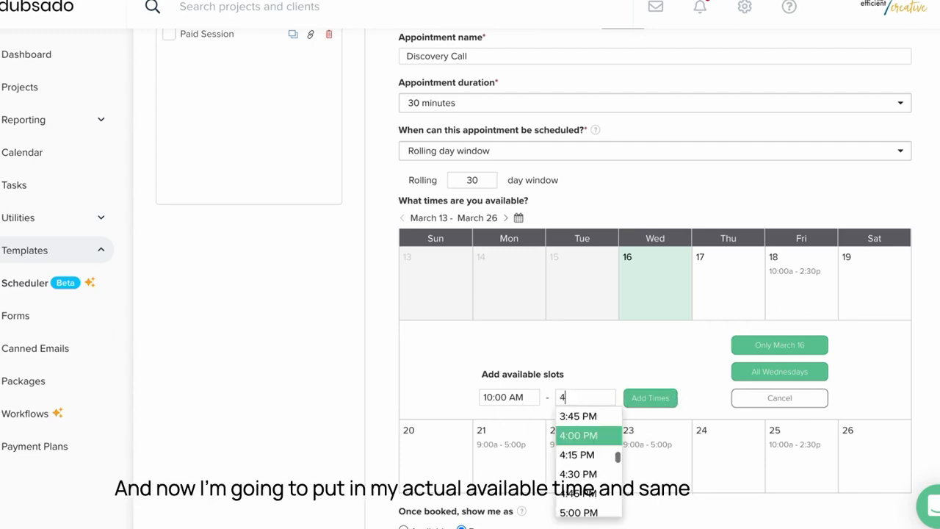
click(580, 453)
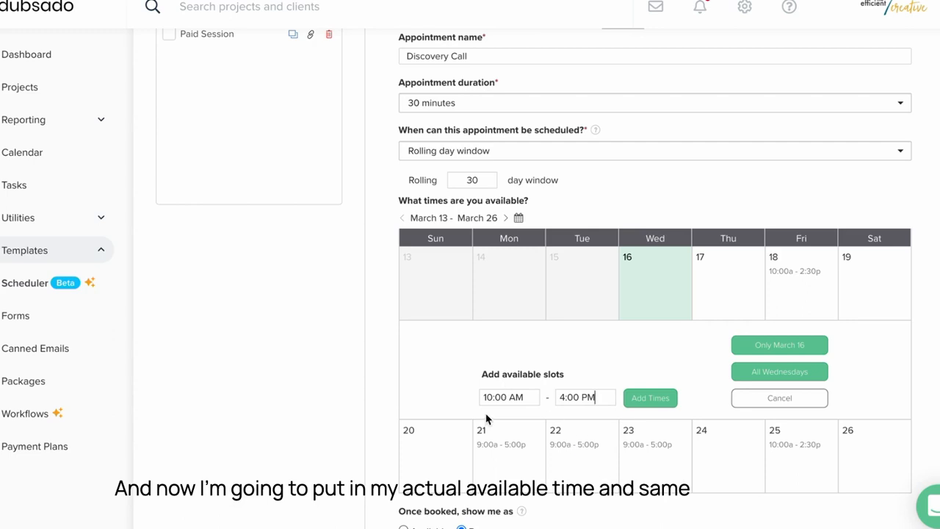
click(650, 403)
click(780, 372)
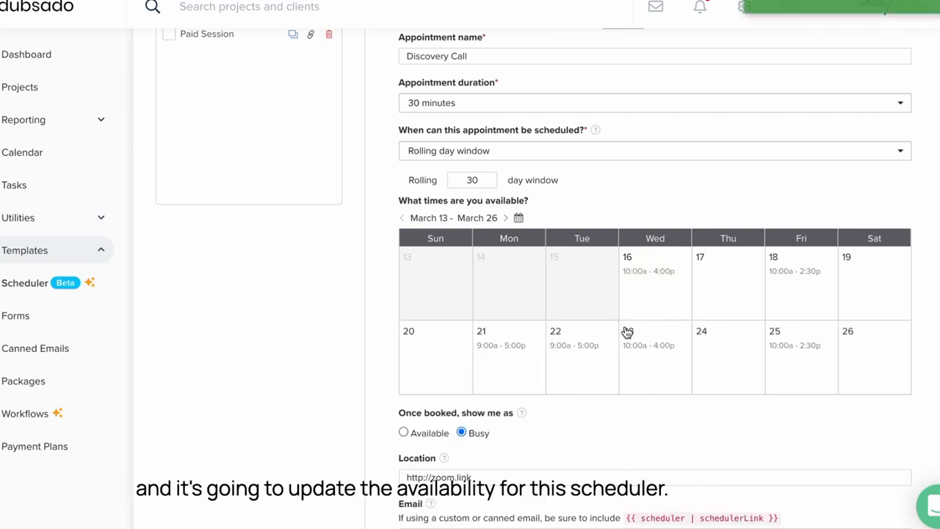
Review the Discovery Call's availability, booked status, location link and email settings without changing them.
scroll(668, 297, up, 3)
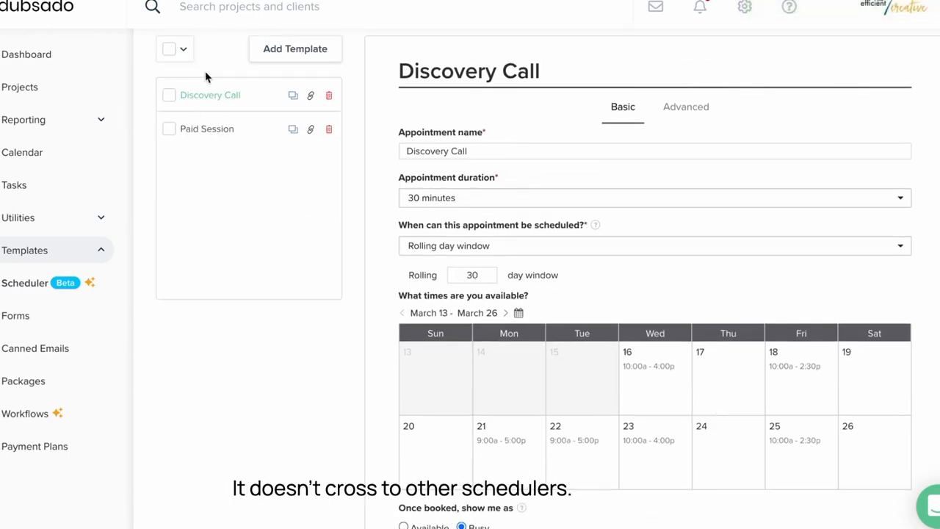
scroll(715, 359, down, 1)
scroll(714, 358, down, 5)
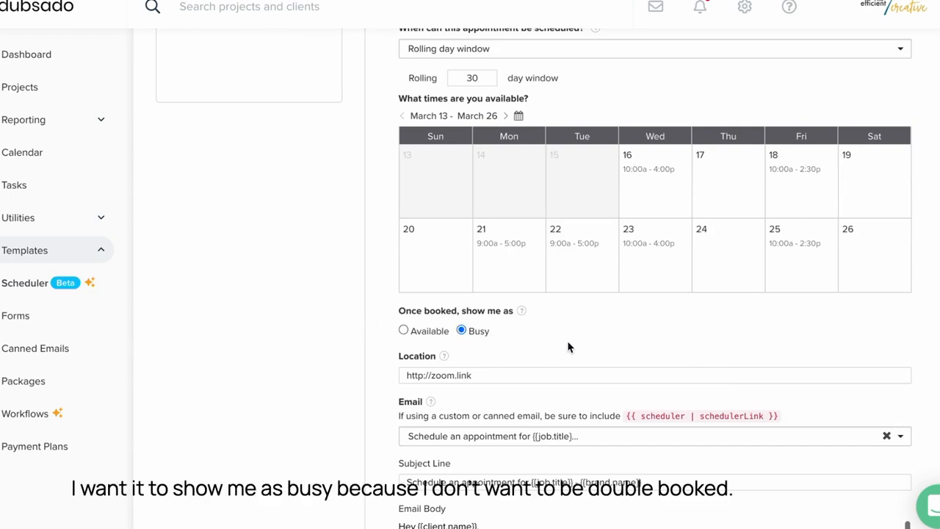
scroll(568, 346, down, 1)
scroll(569, 342, down, 3)
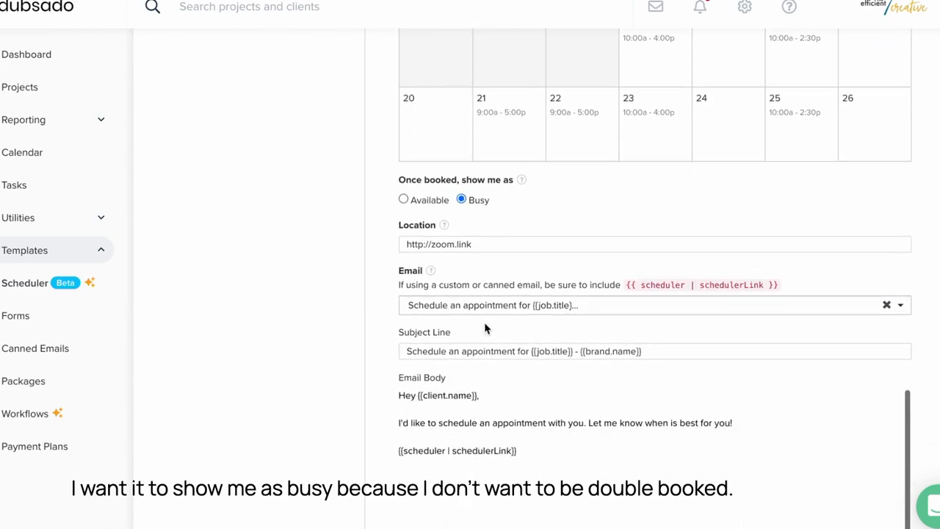
drag(476, 245, 374, 248)
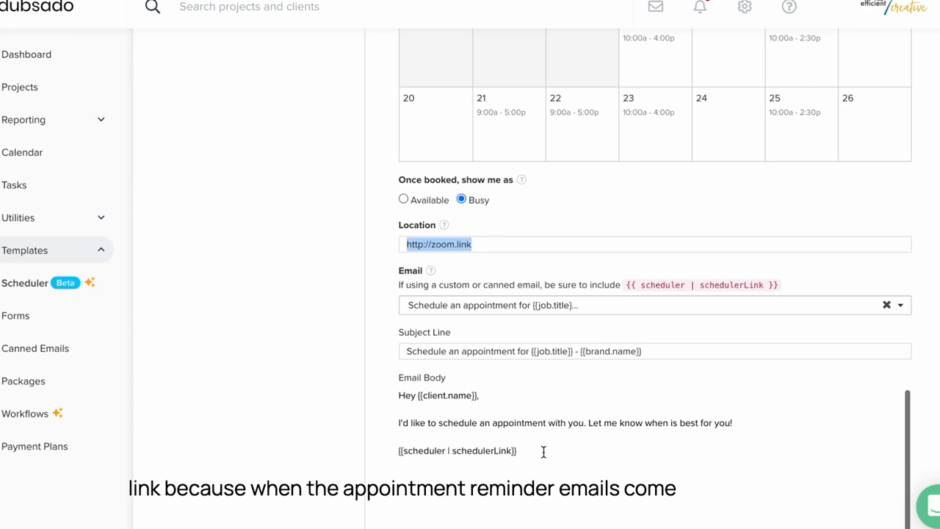
drag(644, 244, 334, 245)
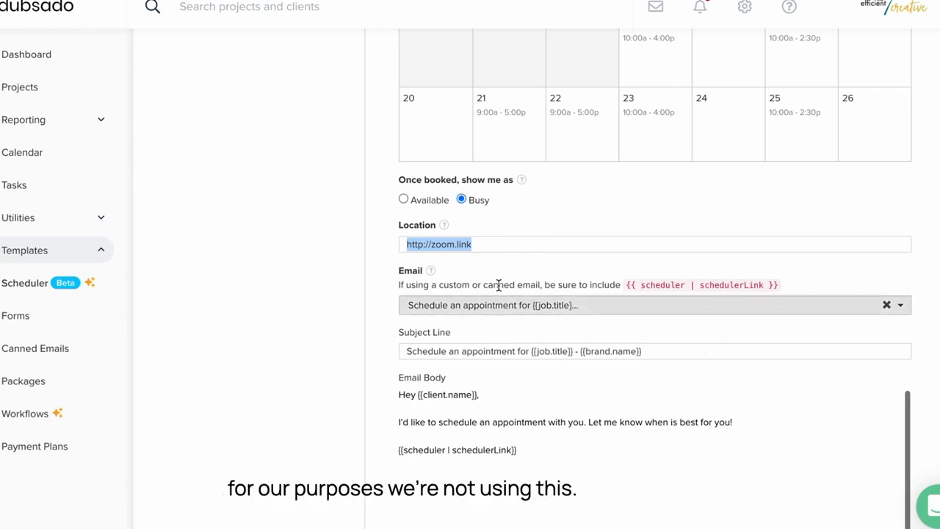
scroll(673, 477, down, 2)
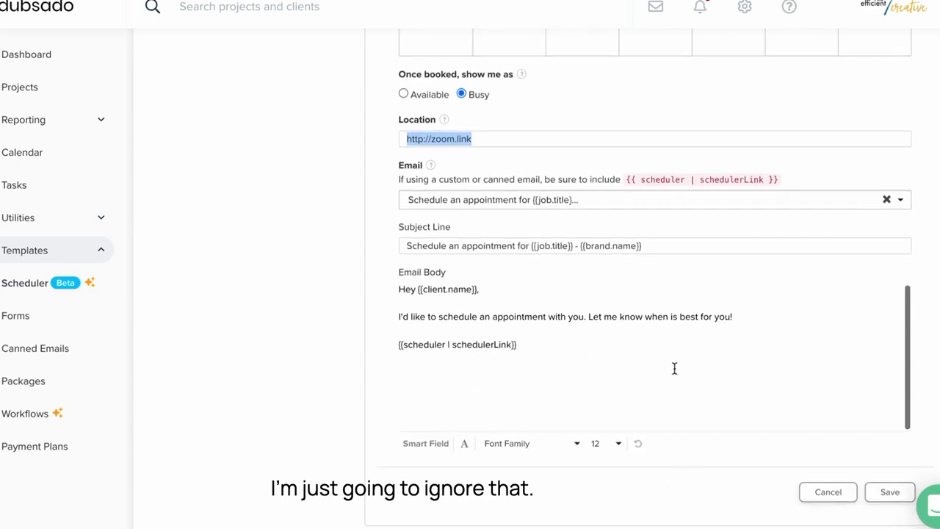
scroll(610, 286, up, 10)
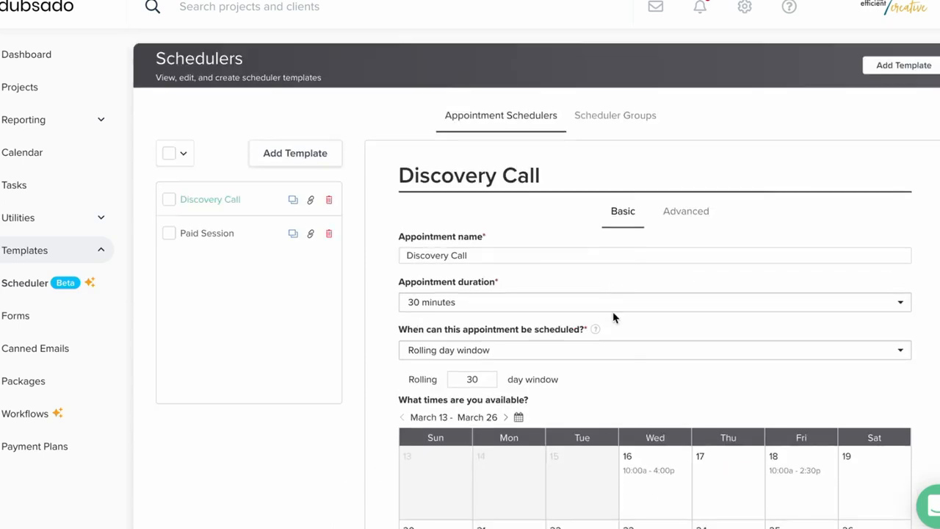
In the Discovery Call's advanced settings, prevent bookings made less than 24 hours in advance.
click(696, 216)
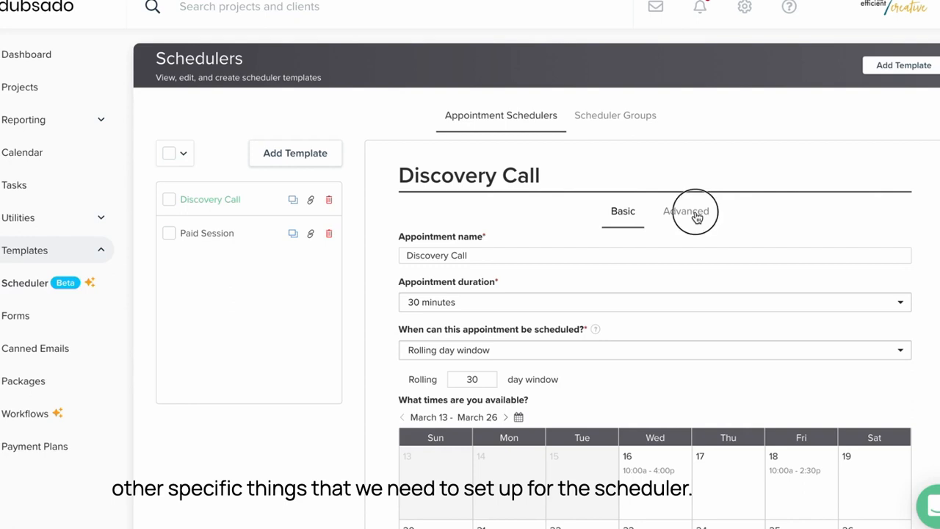
scroll(686, 296, down, 1)
scroll(687, 302, down, 1)
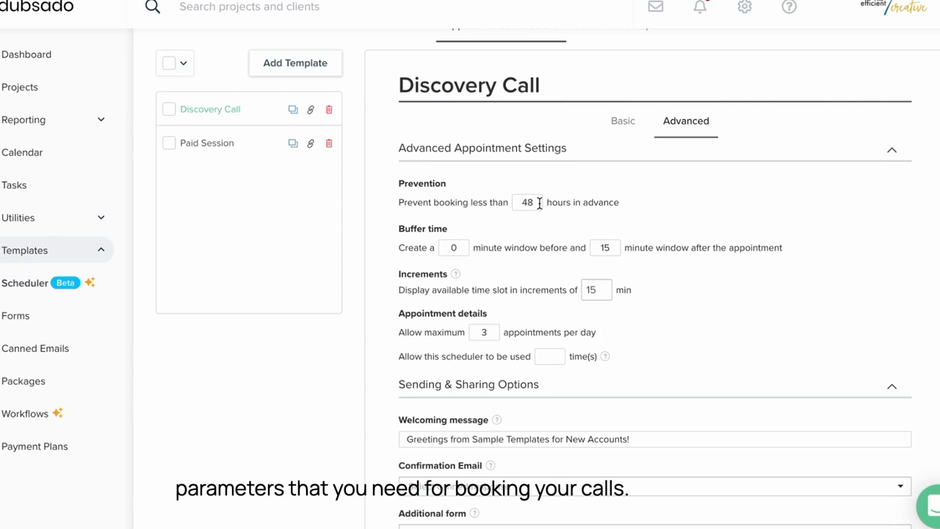
drag(539, 203, 457, 201)
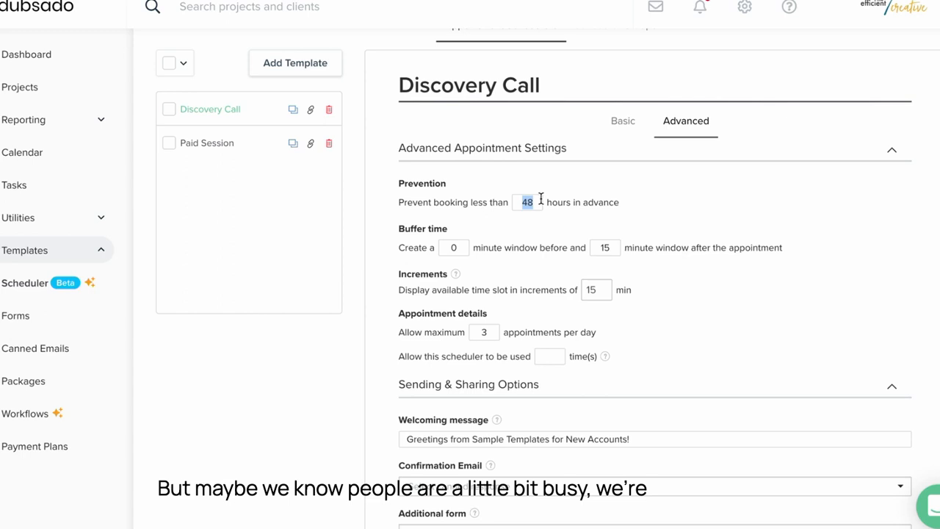
text(24)
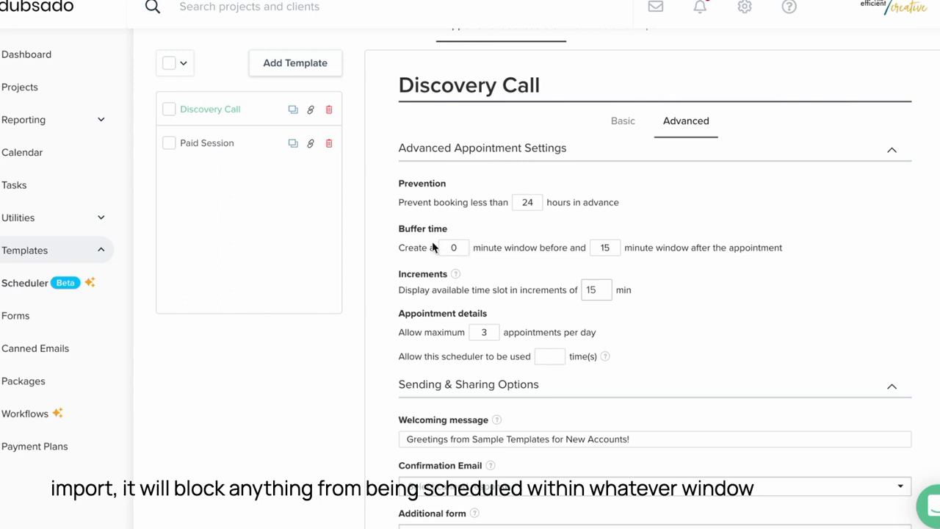
Try buffer windows of 10 minutes before and 10 minutes after the appointment.
scroll(609, 248, down, 1)
double_click(610, 246)
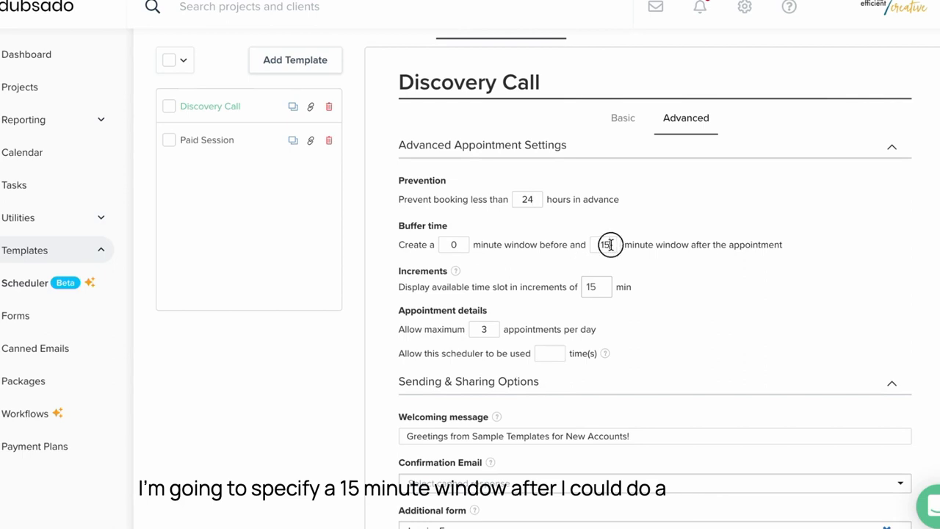
text(10)
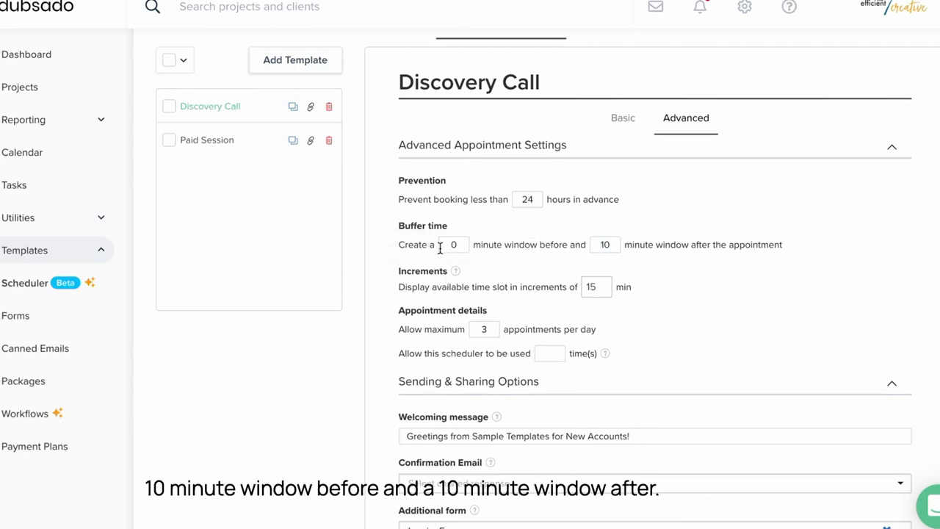
text(10)
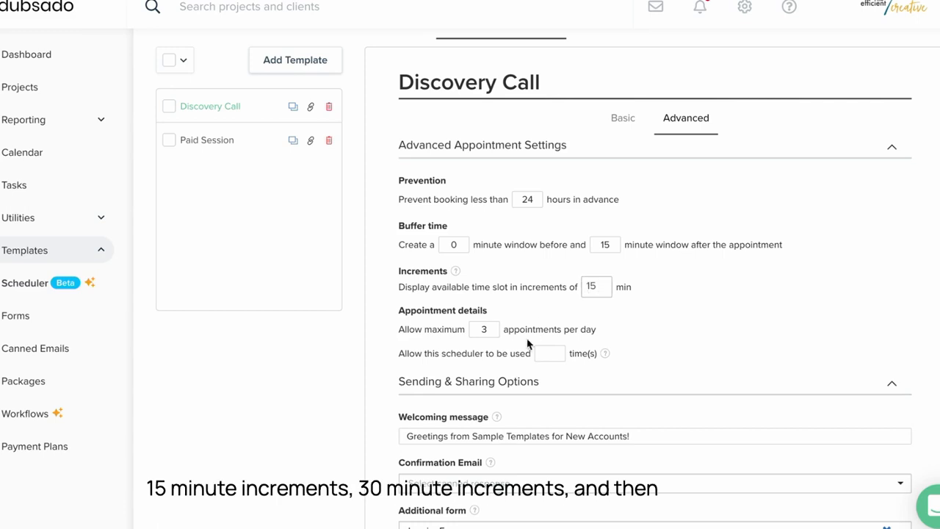
Replace the Discovery Call scheduler's welcoming message with "Book a free discovery call!".
drag(514, 322, 466, 330)
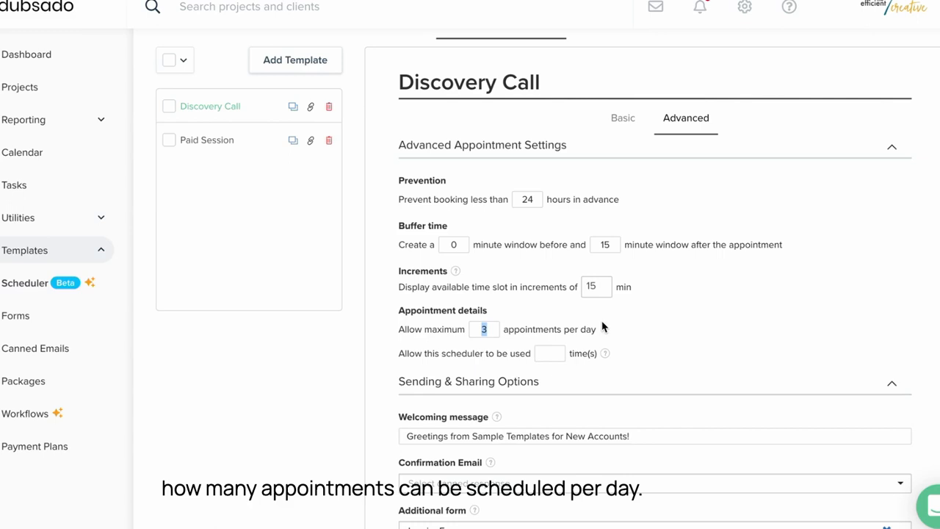
scroll(512, 375, down, 2)
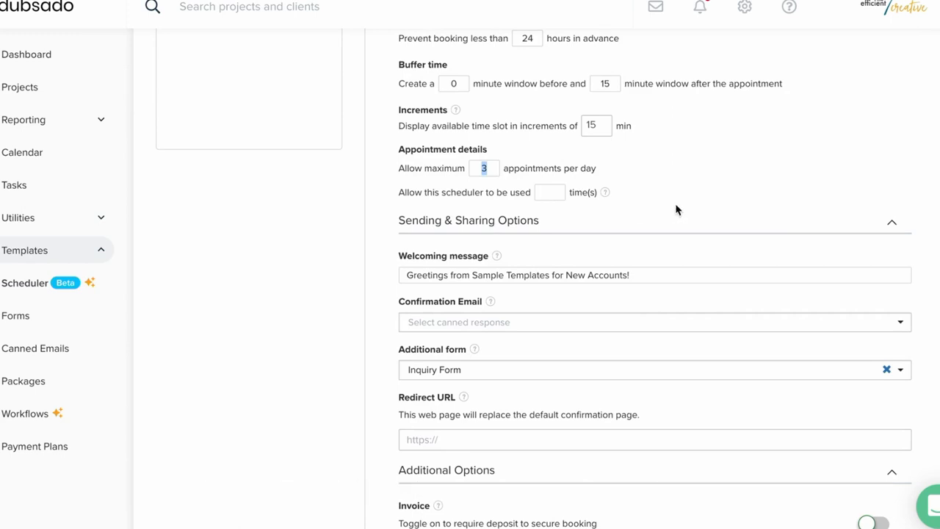
scroll(643, 345, down, 2)
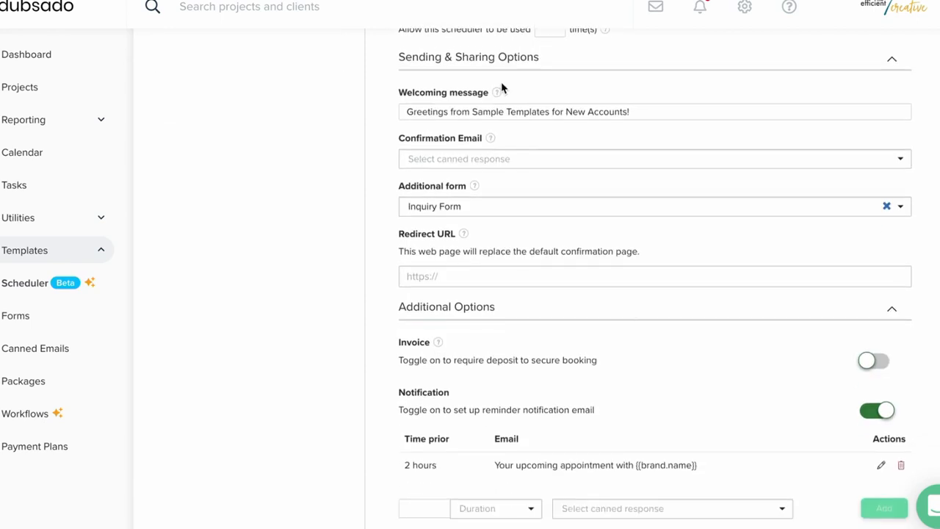
triple_click(671, 112)
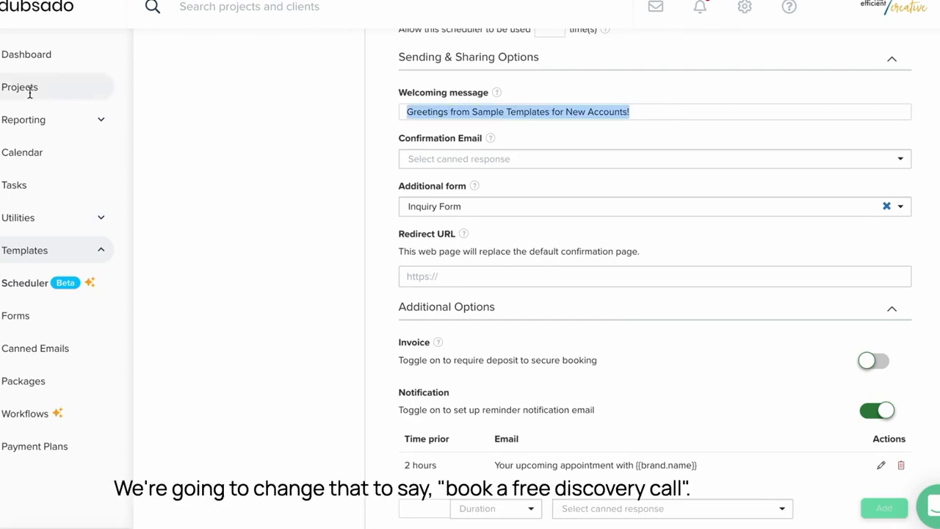
text(Book)
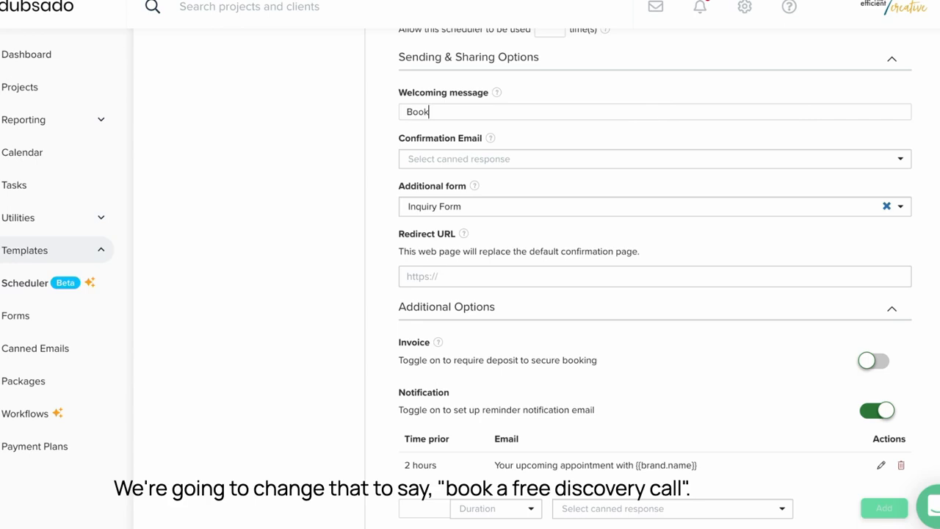
text( a free discovery call!)
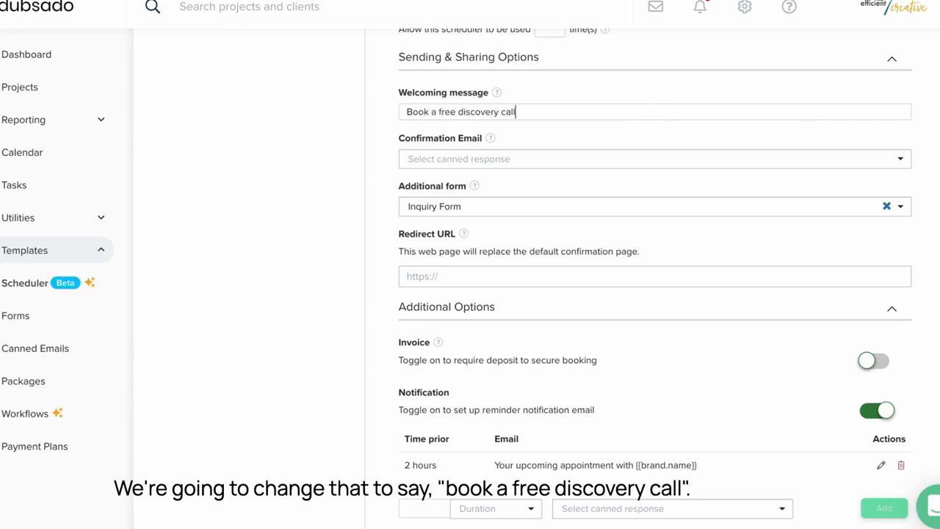
Look through the canned responses available for the confirmation email without choosing one.
click(622, 159)
scroll(615, 235, down, 3)
scroll(592, 271, up, 3)
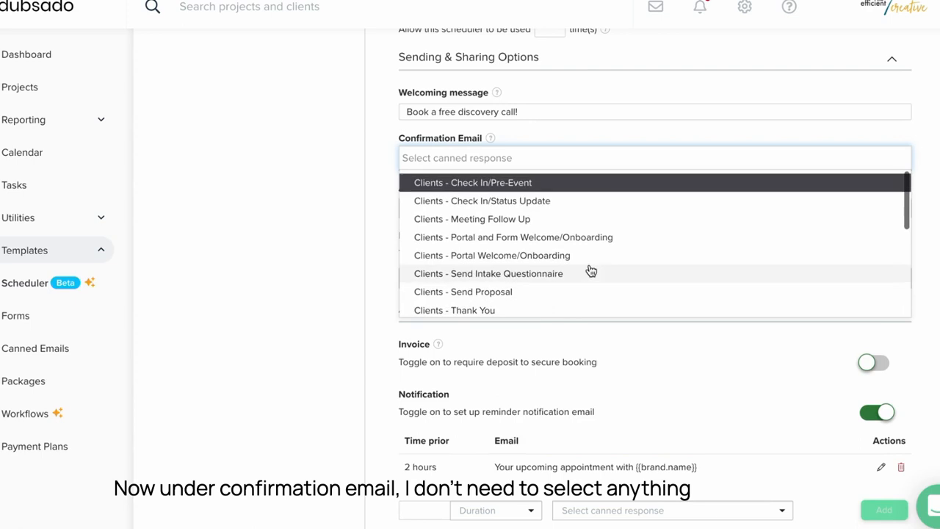
click(567, 132)
mouse_move(498, 139)
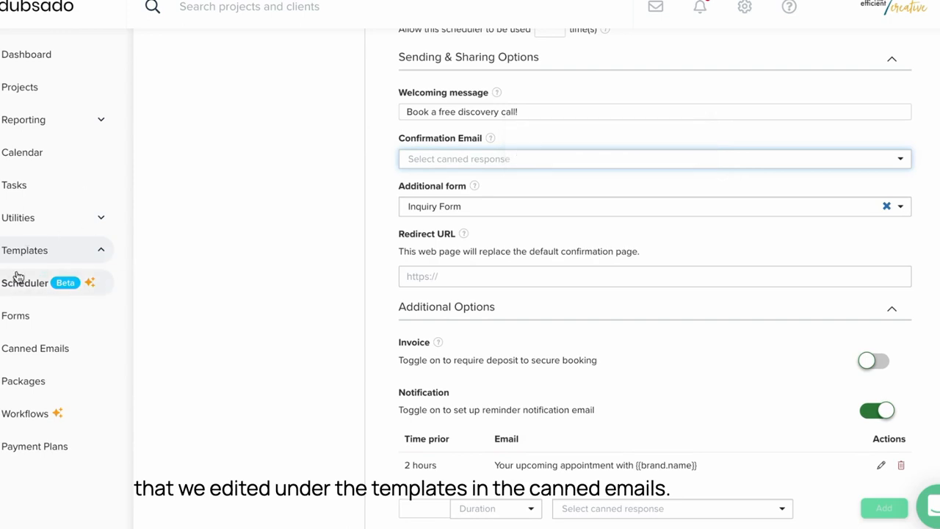
click(591, 158)
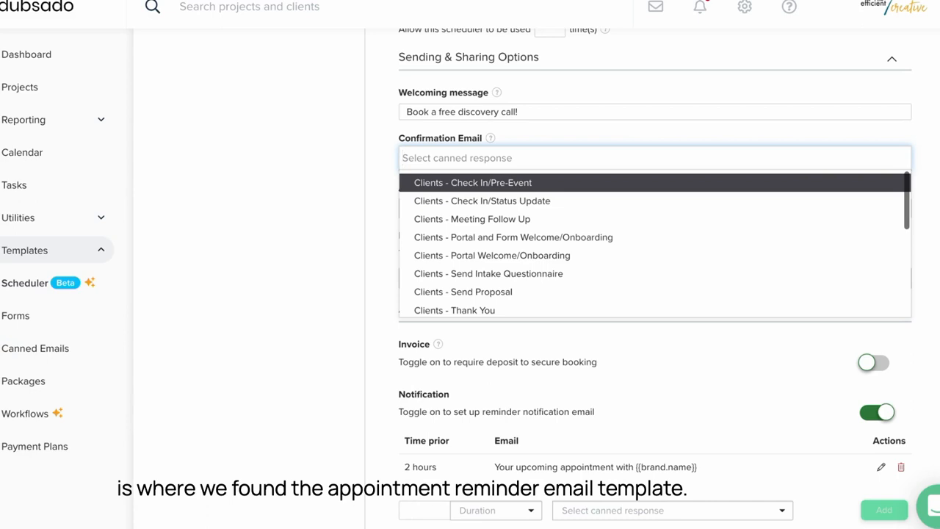
click(930, 275)
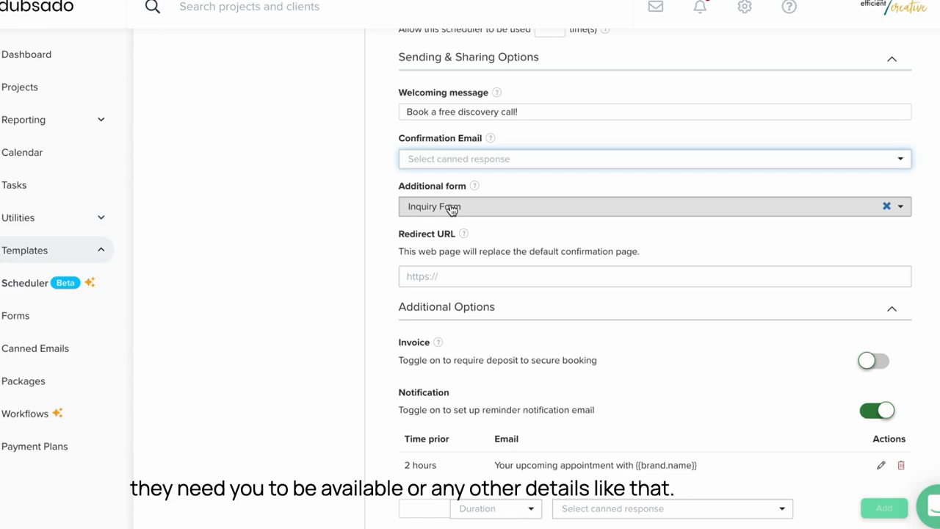
Clear the scheduler's additional form and select the Inquiry Form lead form again.
click(886, 206)
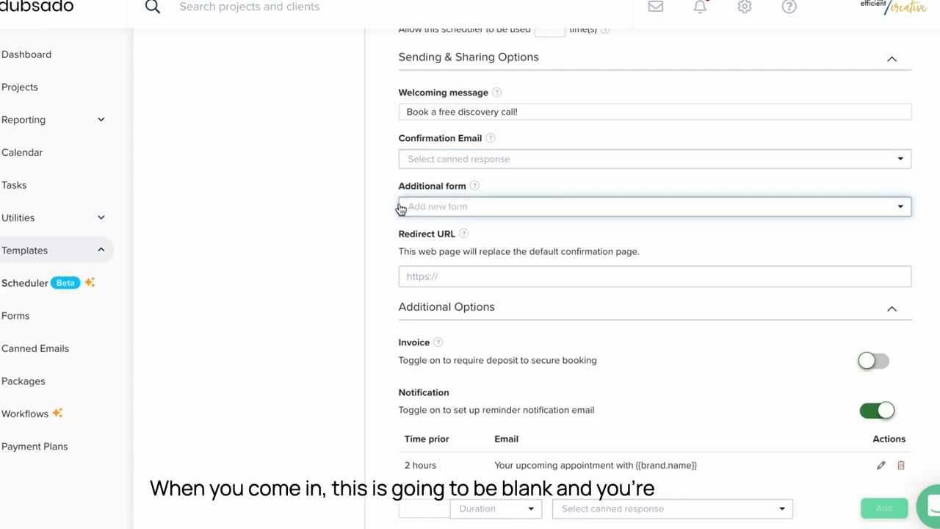
click(900, 207)
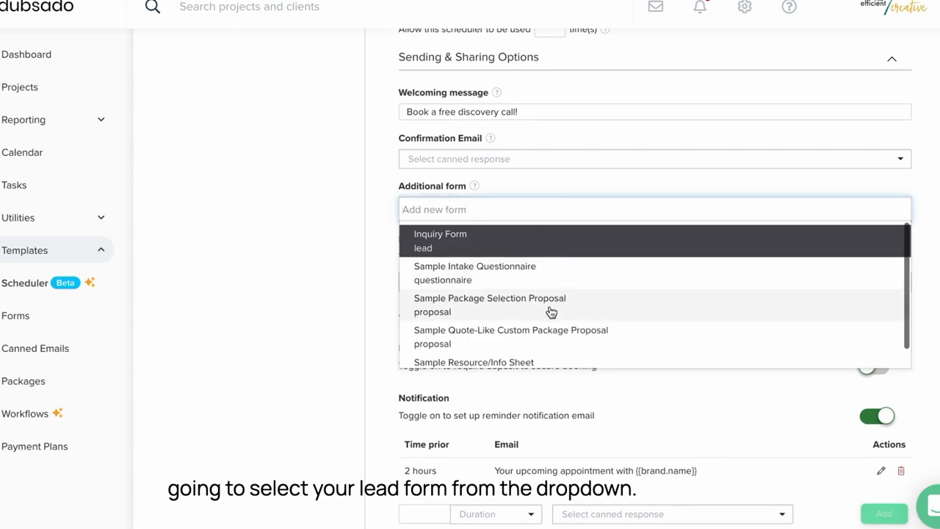
click(452, 238)
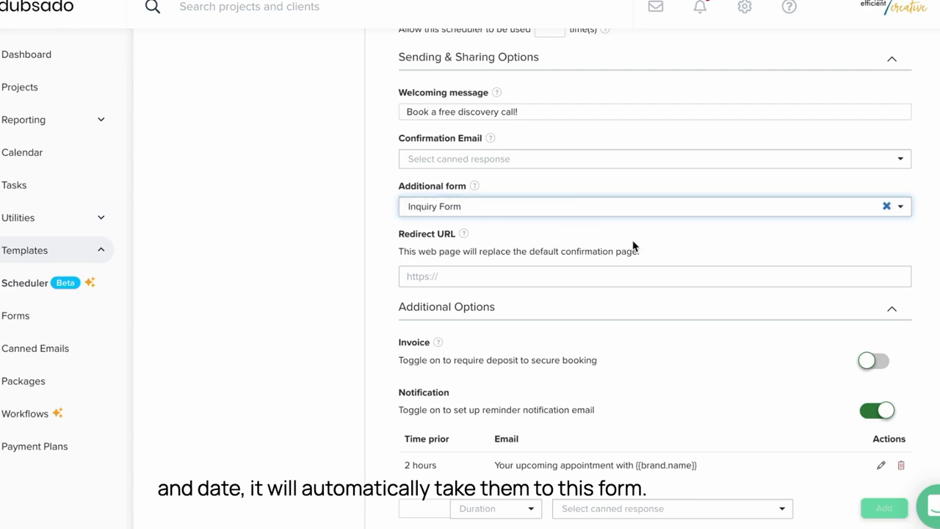
Turn the reminder notification email off and back on.
scroll(634, 246, down, 2)
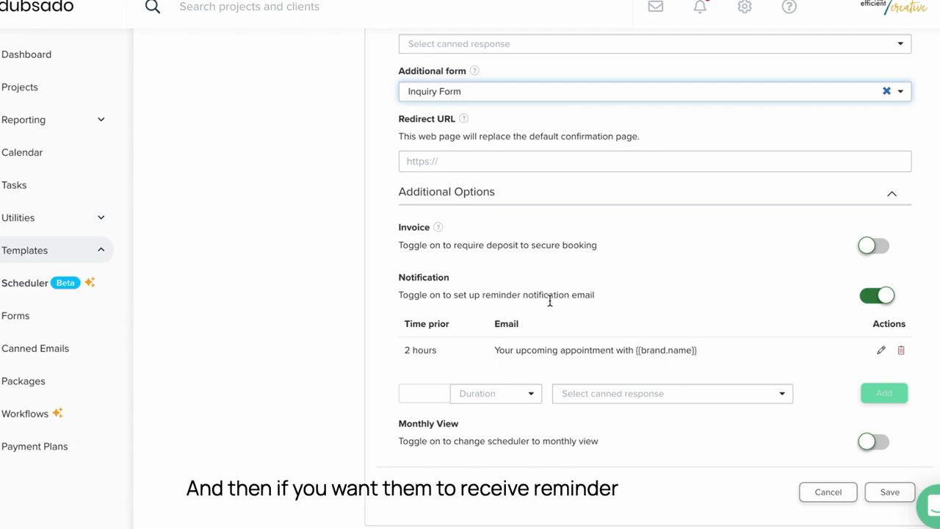
click(880, 298)
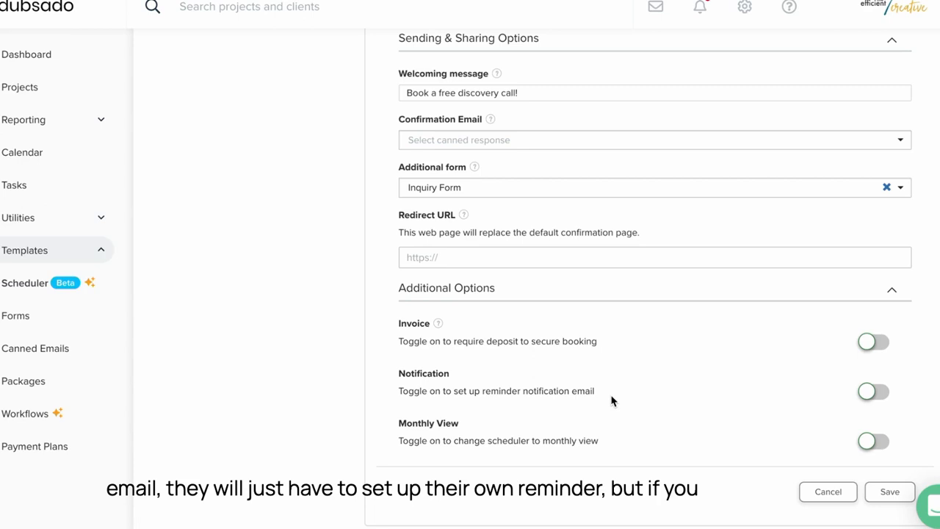
click(879, 392)
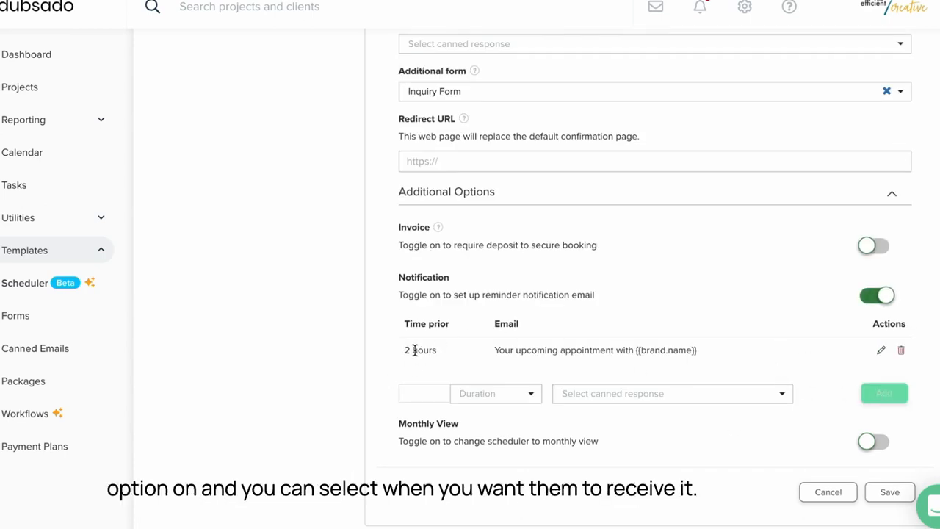
Replace the existing 2-hour reminder with one sent 1 hour prior using the "Scheduler - Appointment Reminder" canned email.
click(901, 349)
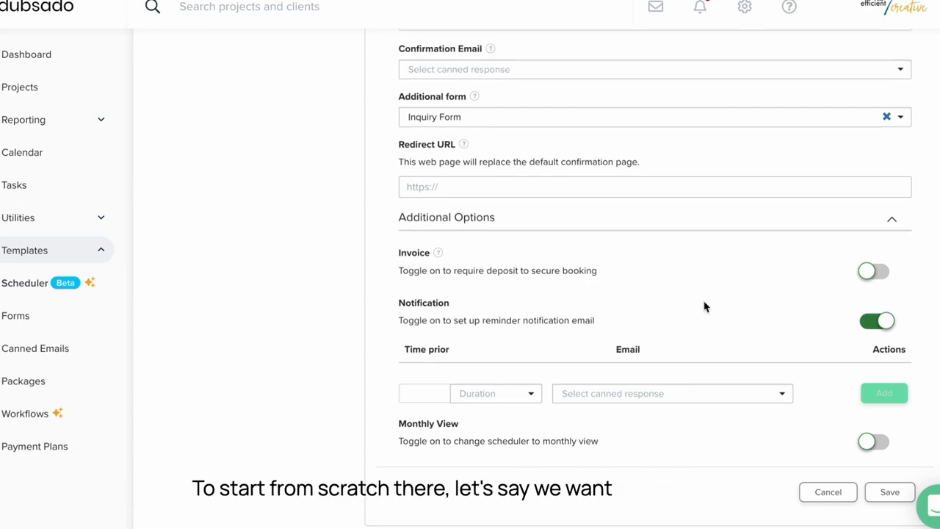
click(416, 394)
text(1)
click(522, 391)
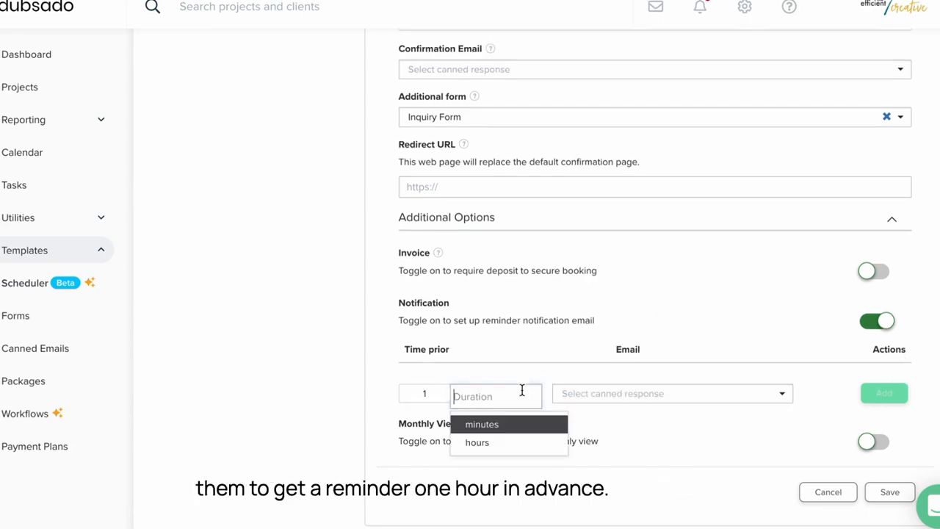
click(477, 443)
click(629, 392)
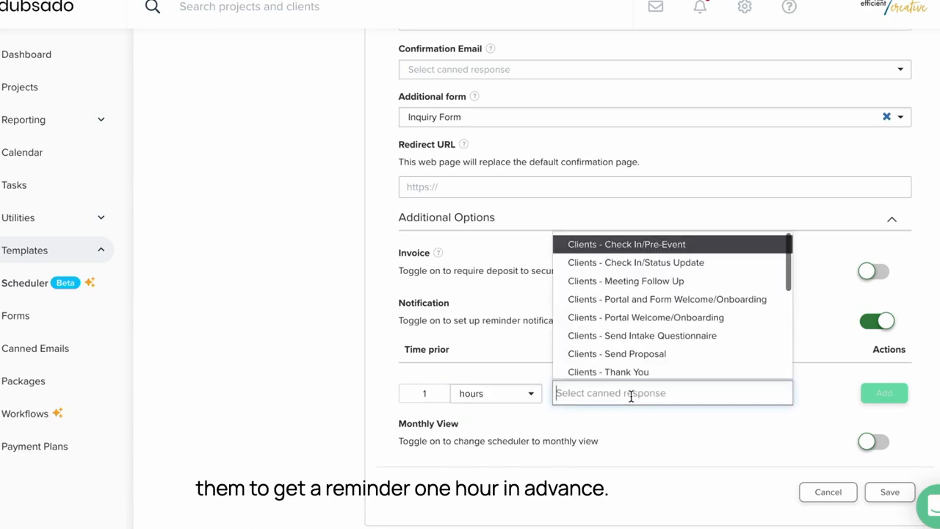
scroll(710, 358, down, 5)
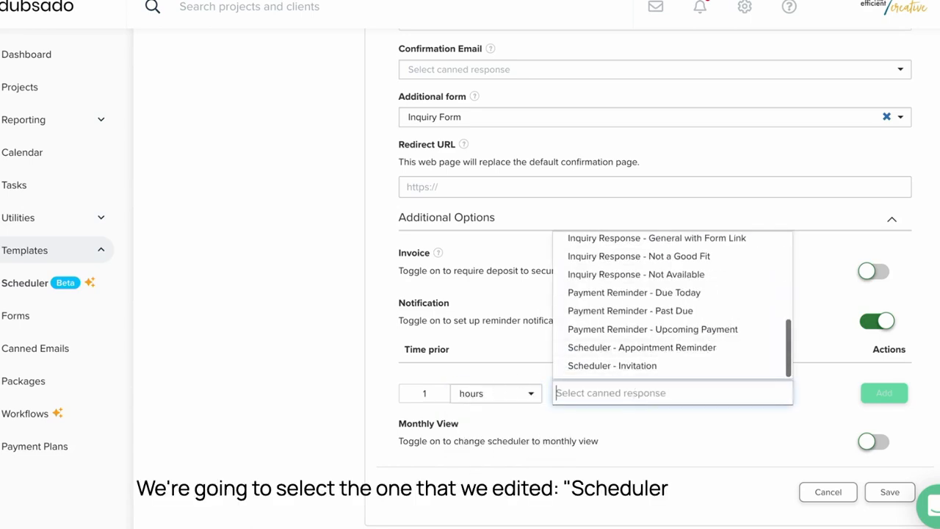
click(730, 350)
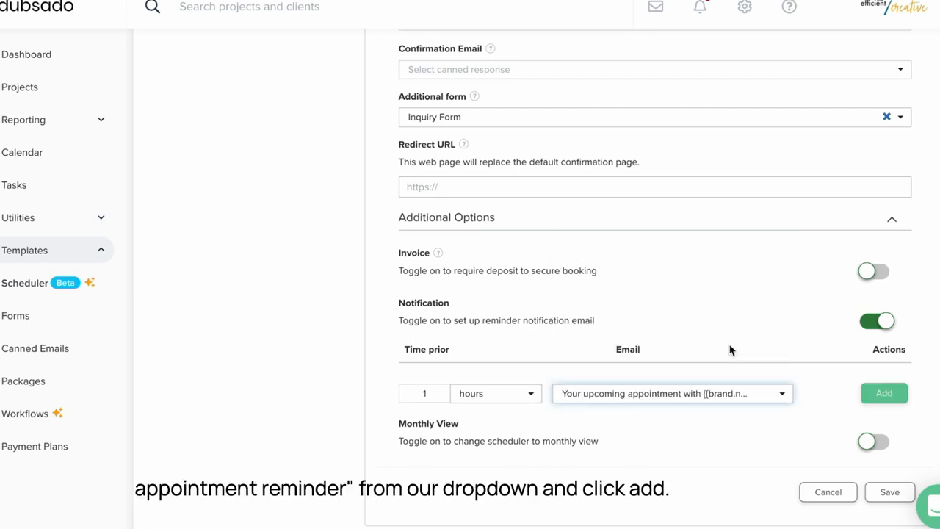
click(868, 395)
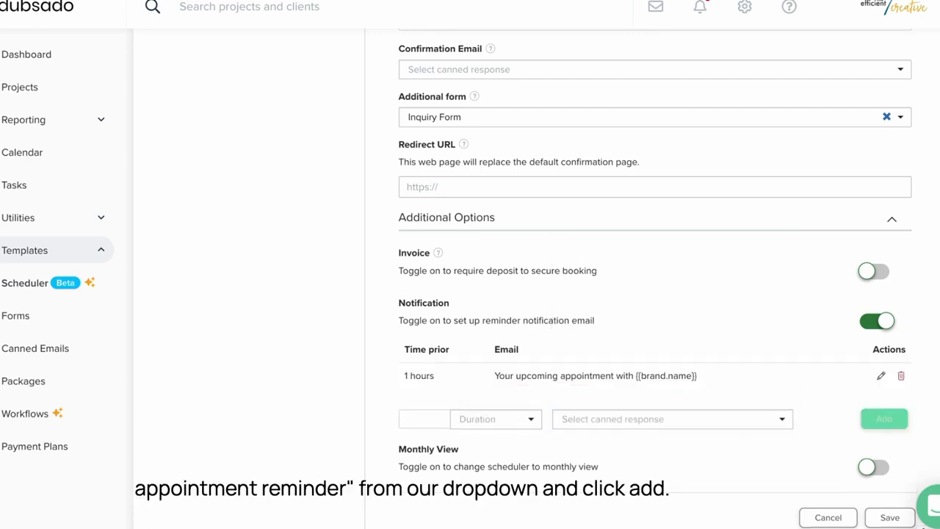
Add a second reminder sent 24 hours prior using the "Scheduler - Appointment Reminder" canned email.
click(439, 419)
text(24)
click(503, 422)
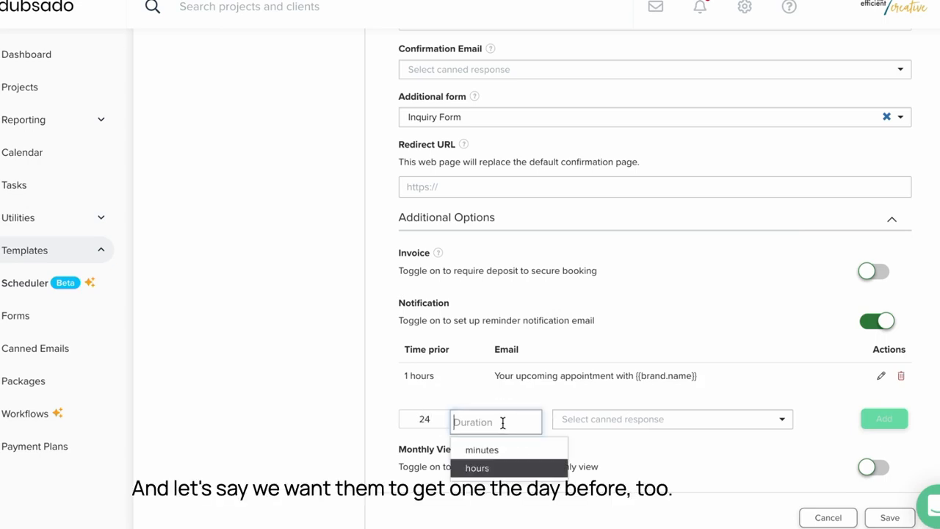
click(512, 467)
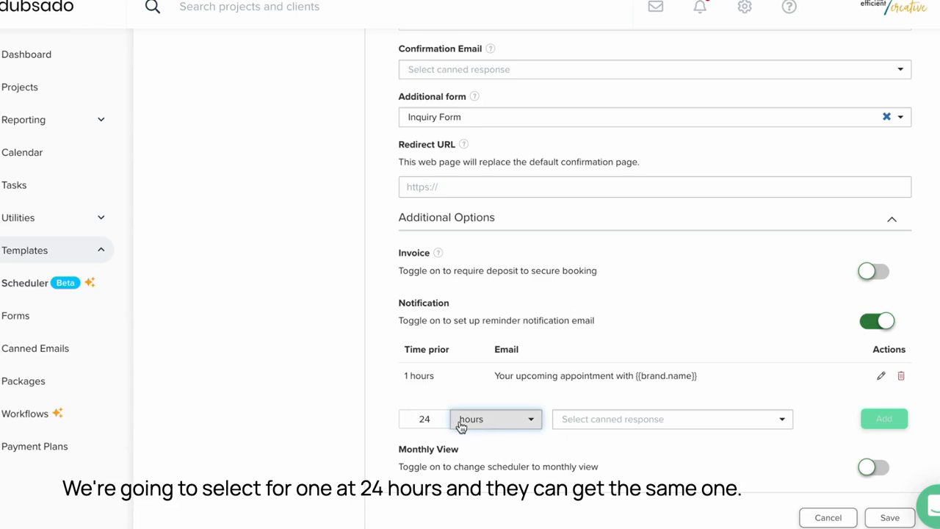
click(651, 420)
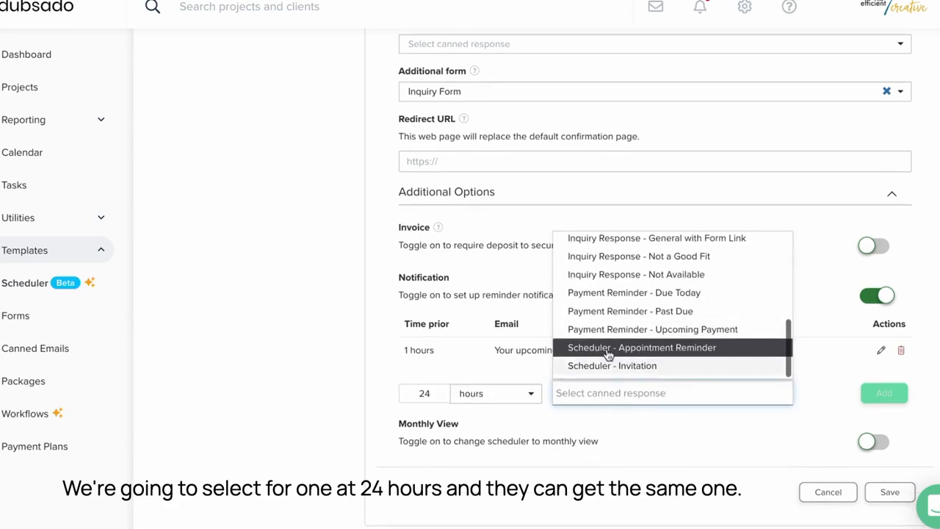
click(622, 350)
click(894, 398)
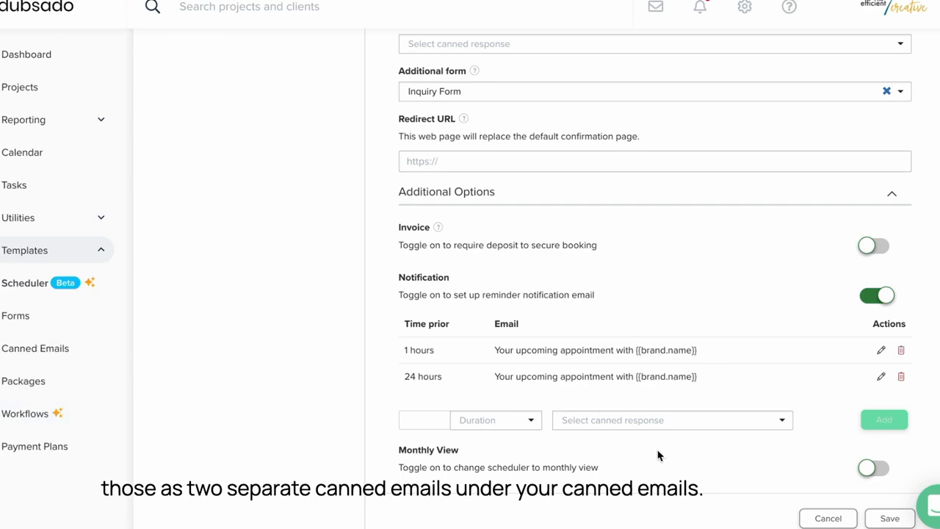
scroll(659, 455, down, 1)
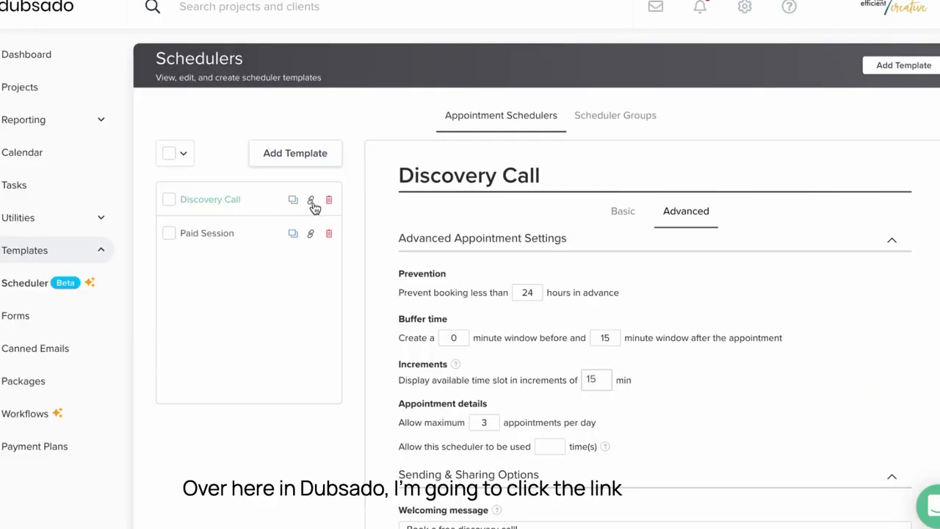
click(310, 201)
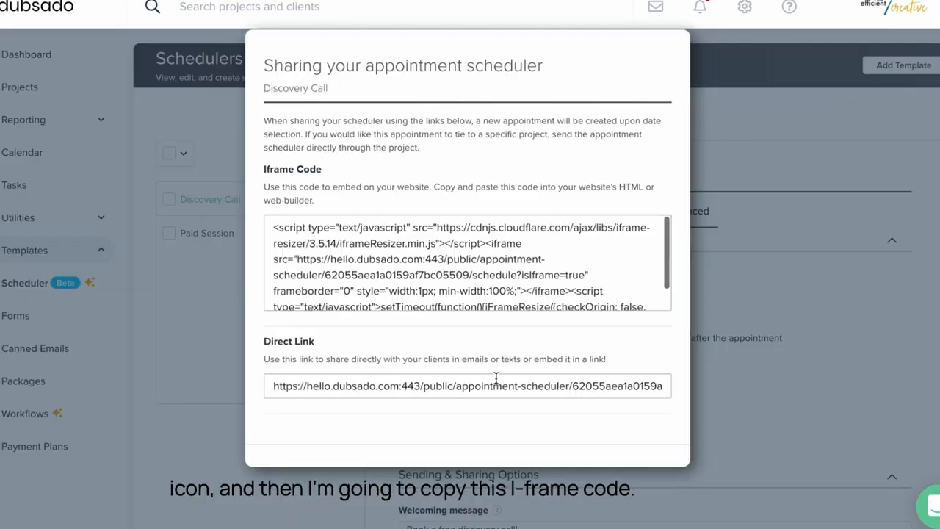
click(270, 226)
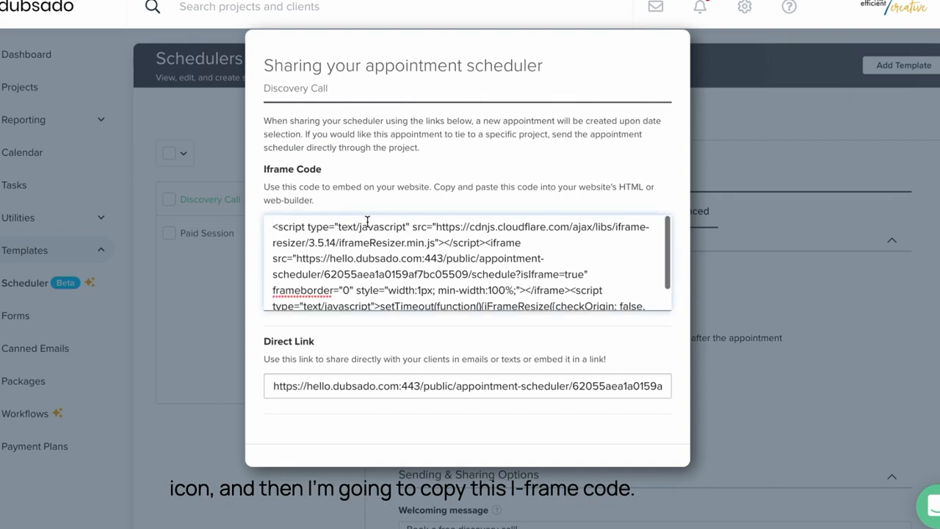
drag(270, 226, 749, 439)
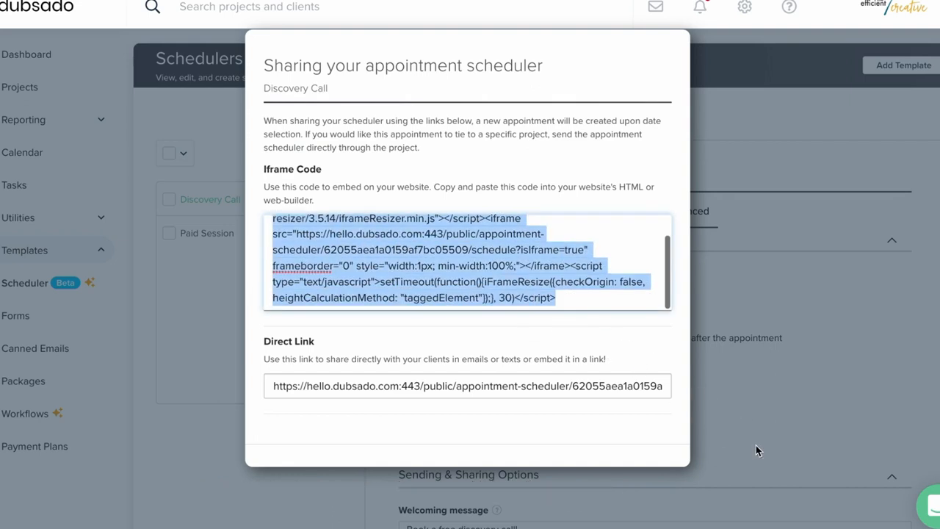
click(756, 447)
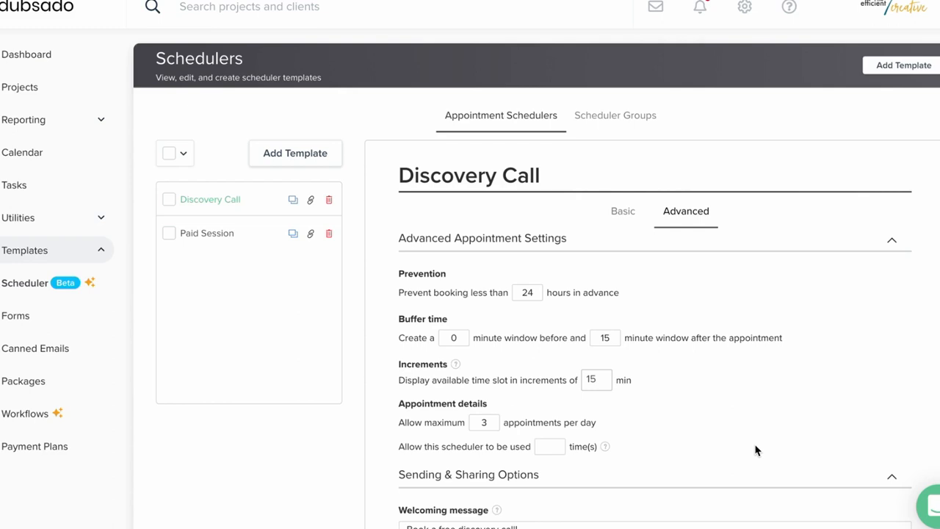
Copy the full iframe embed code from the Discovery Call scheduler's sharing options.
click(309, 200)
drag(270, 226, 537, 250)
right_click(536, 250)
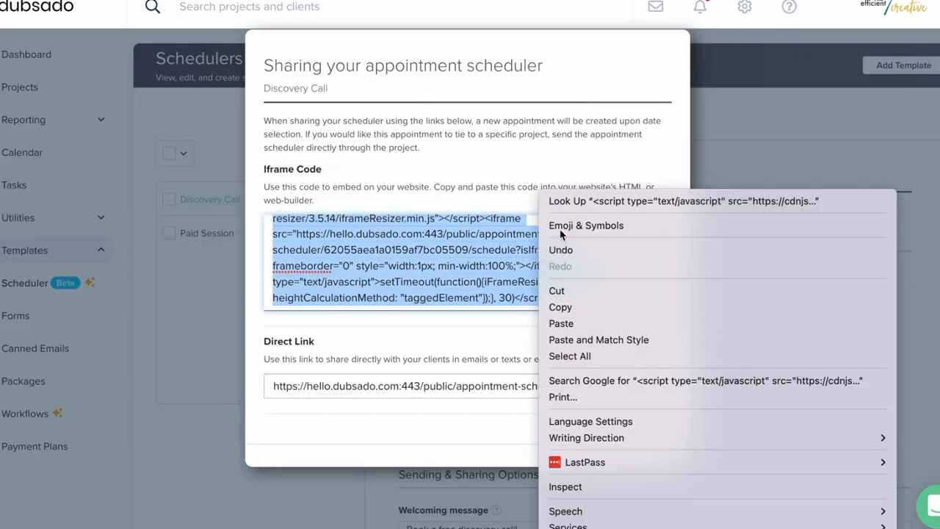
click(578, 306)
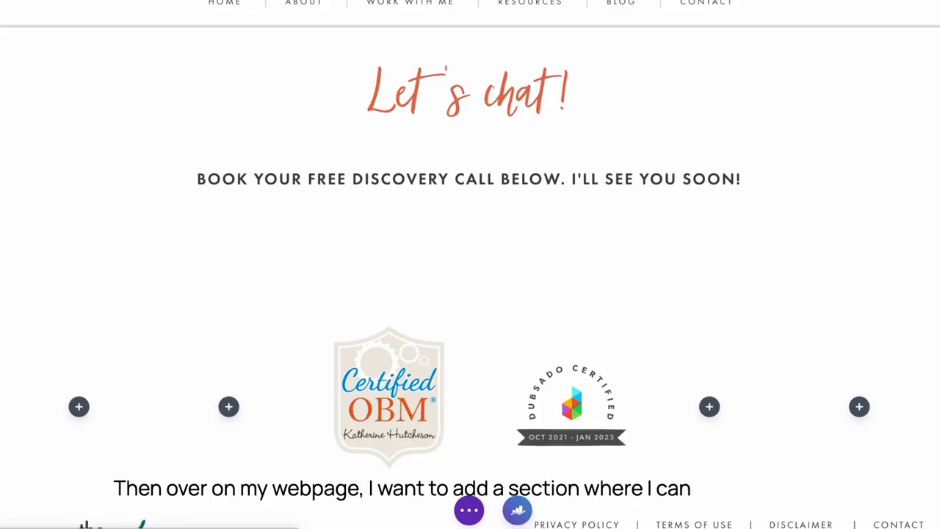
Insert a Code module below the "Book your free discovery call below" heading and paste the scheduler's iframe embed code into it.
mouse_move(469, 211)
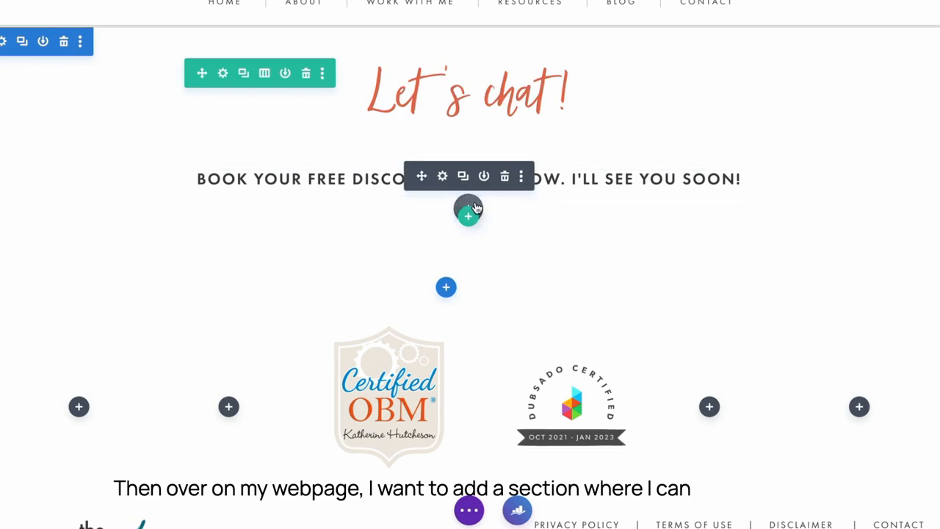
click(470, 210)
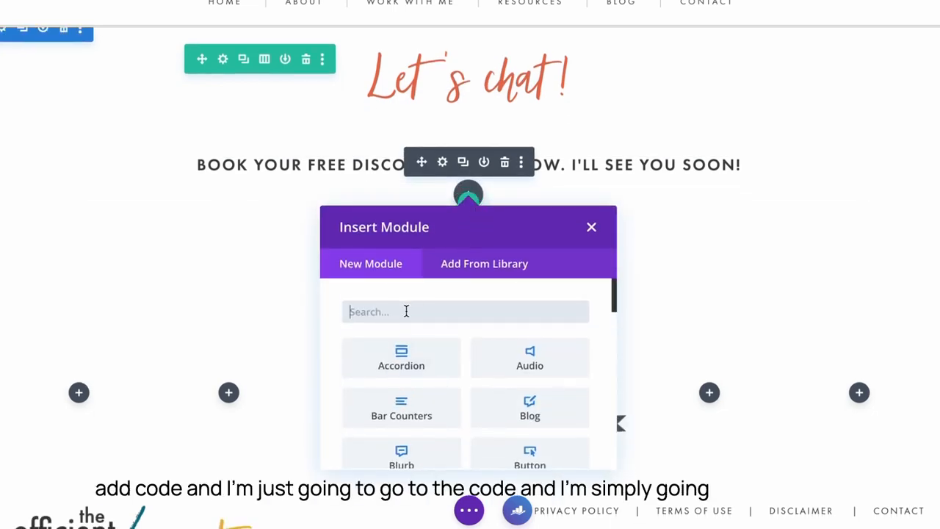
text(code)
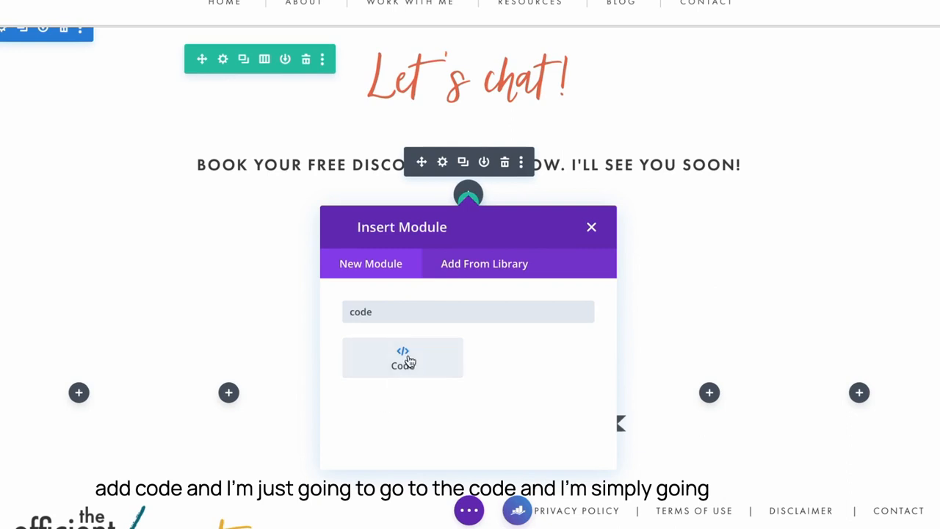
click(408, 358)
click(708, 235)
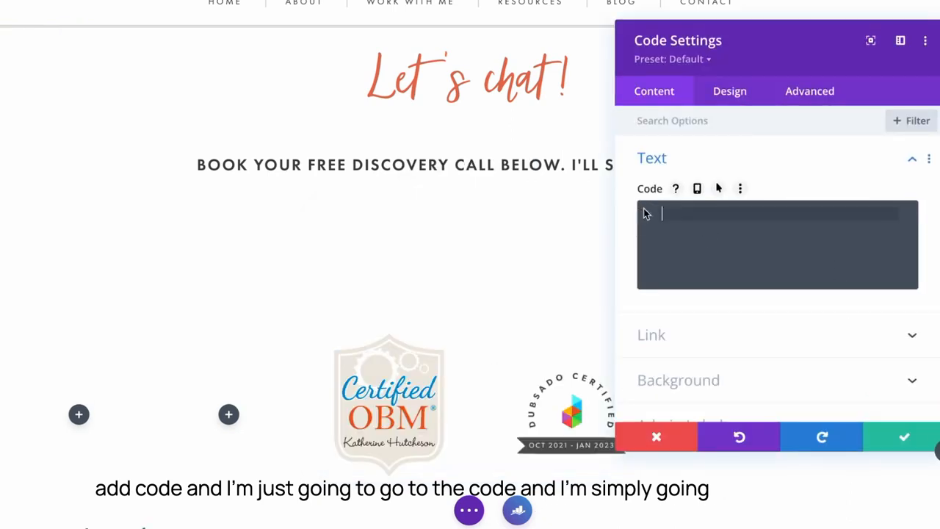
right_click(683, 213)
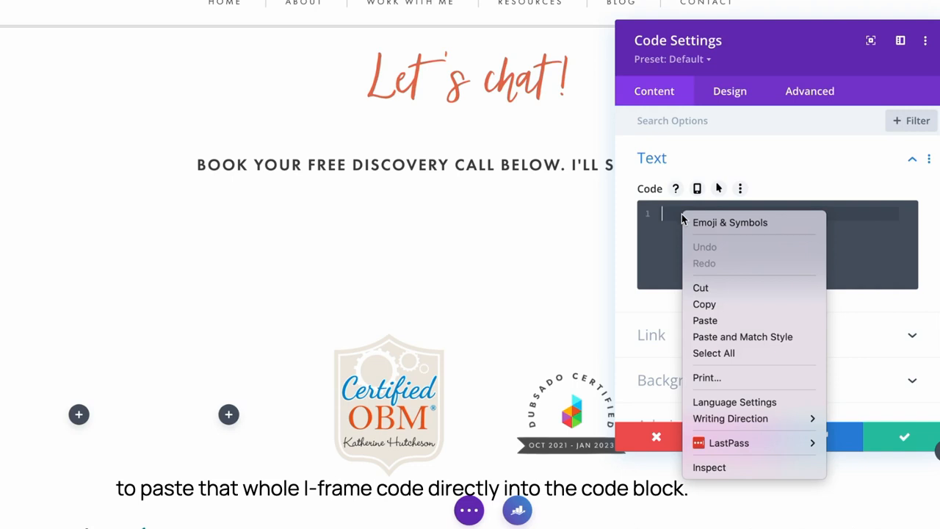
click(724, 320)
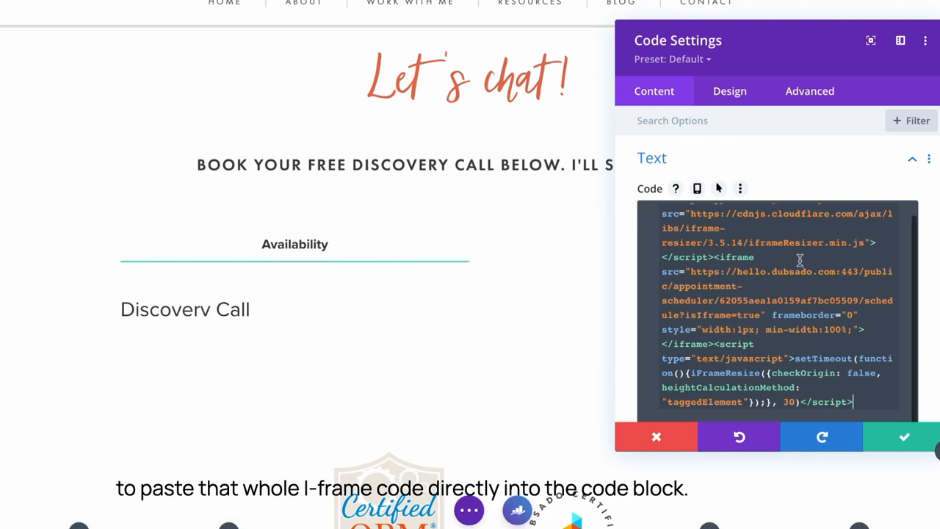
Examine how the embedded Discovery Call scheduler displays on the page and whether its content fits the frame's height.
scroll(365, 353, down, 3)
scroll(319, 195, up, 3)
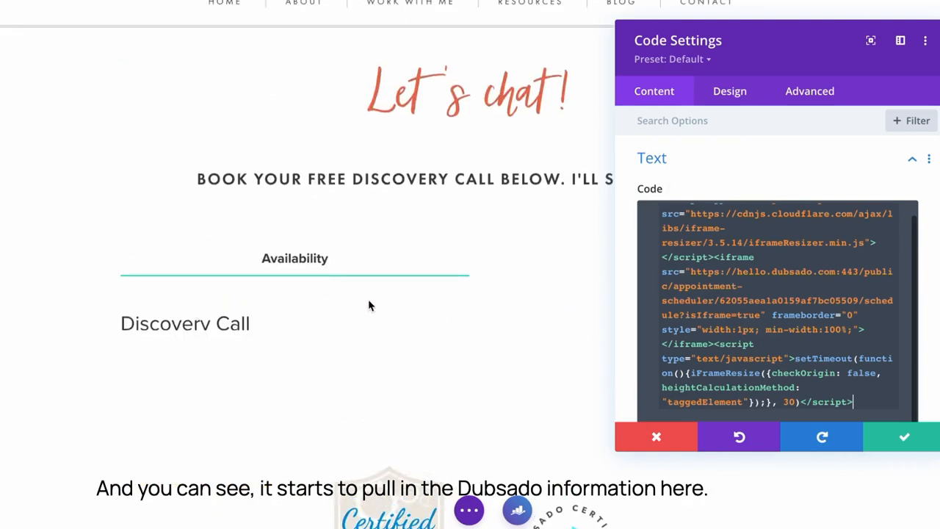
scroll(260, 297, down, 4)
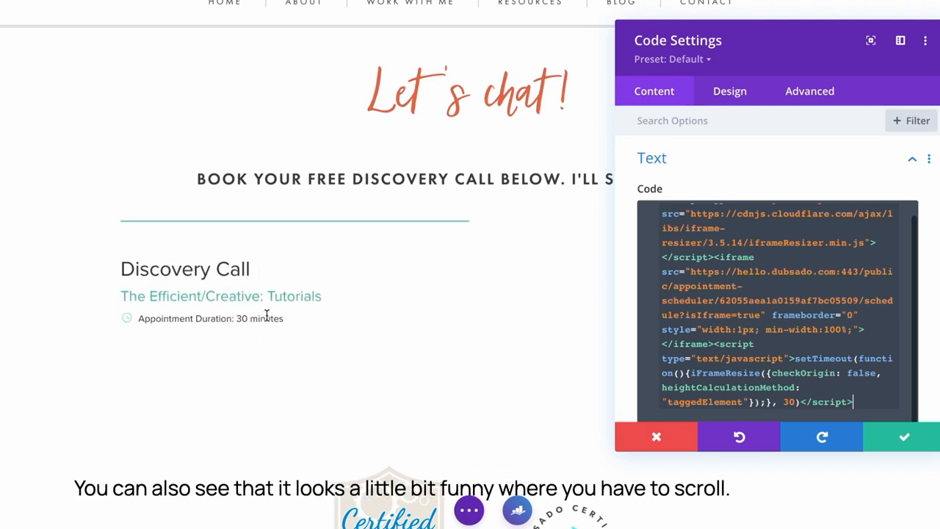
scroll(302, 272, up, 4)
scroll(350, 279, down, 8)
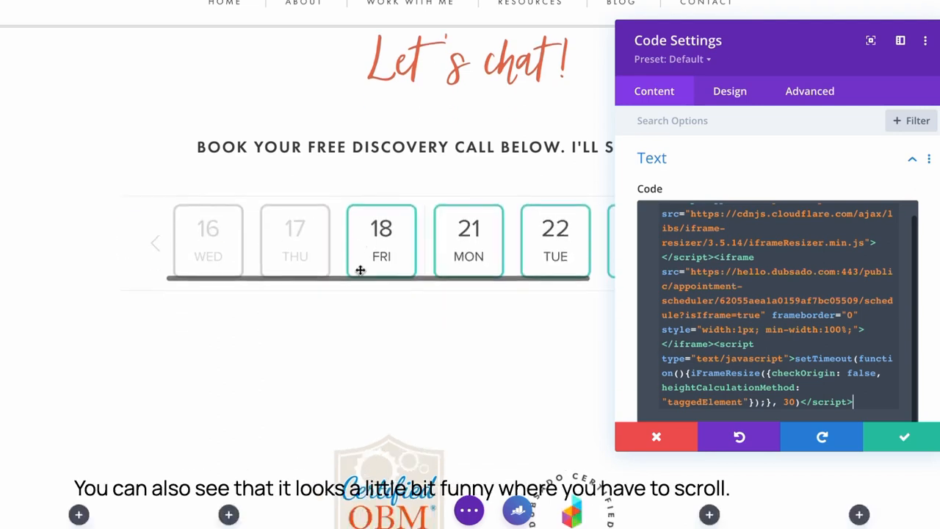
scroll(409, 247, up, 6)
scroll(474, 281, down, 4)
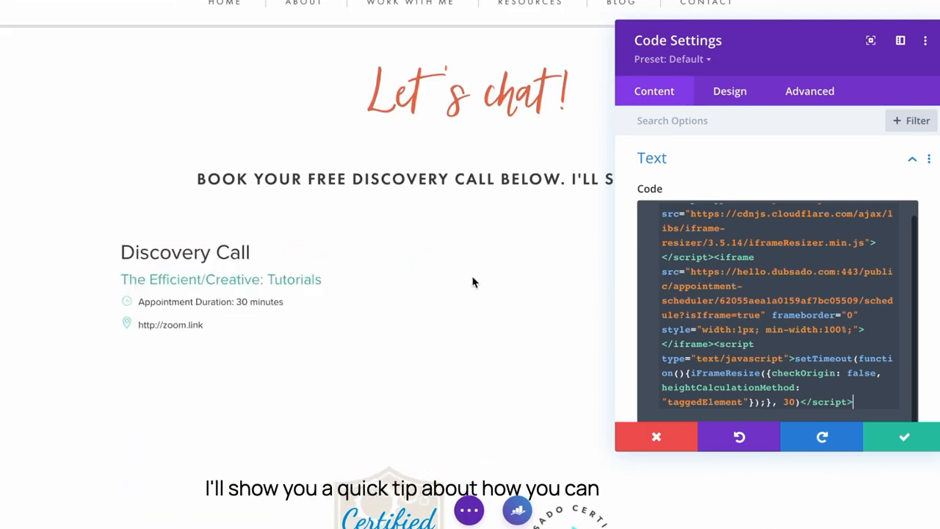
scroll(470, 260, down, 3)
scroll(465, 241, up, 3)
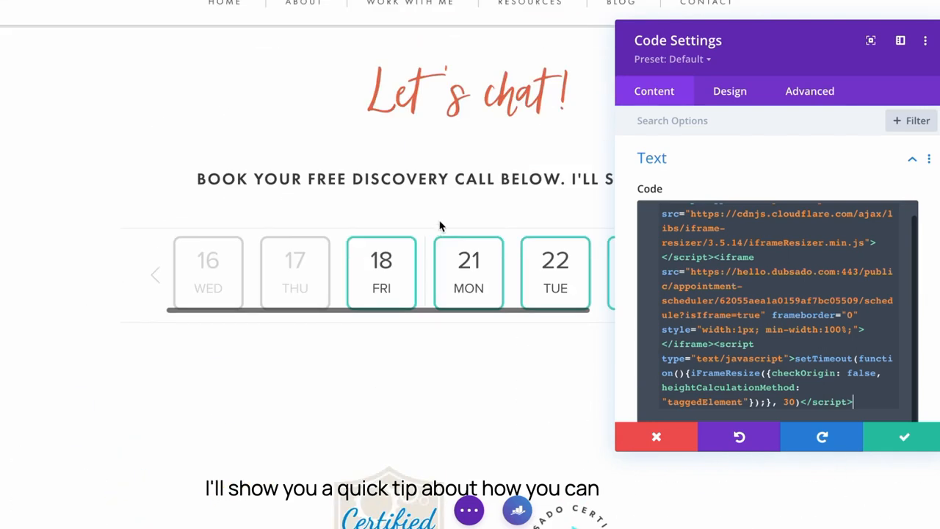
scroll(477, 286, up, 3)
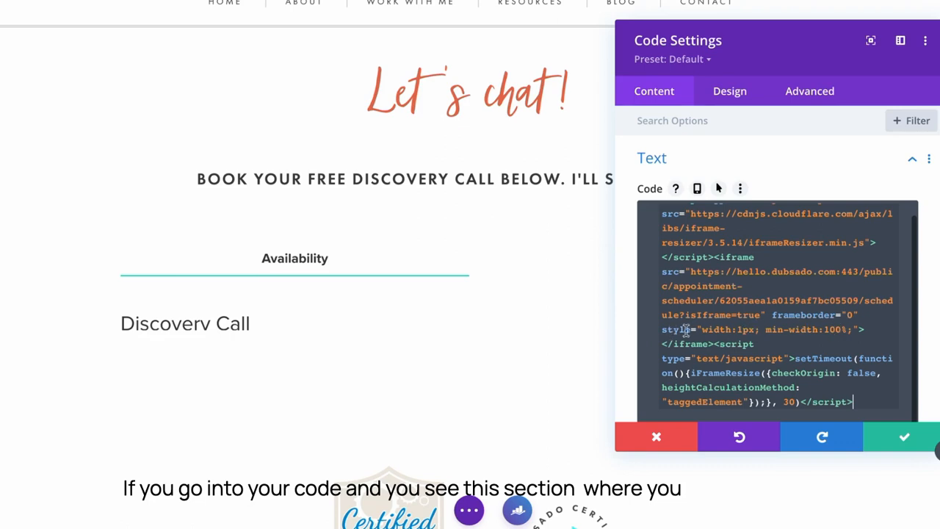
Add "min-height: 800px;" to the iframe's style attribute, after the min-width:100% setting.
drag(663, 332, 852, 330)
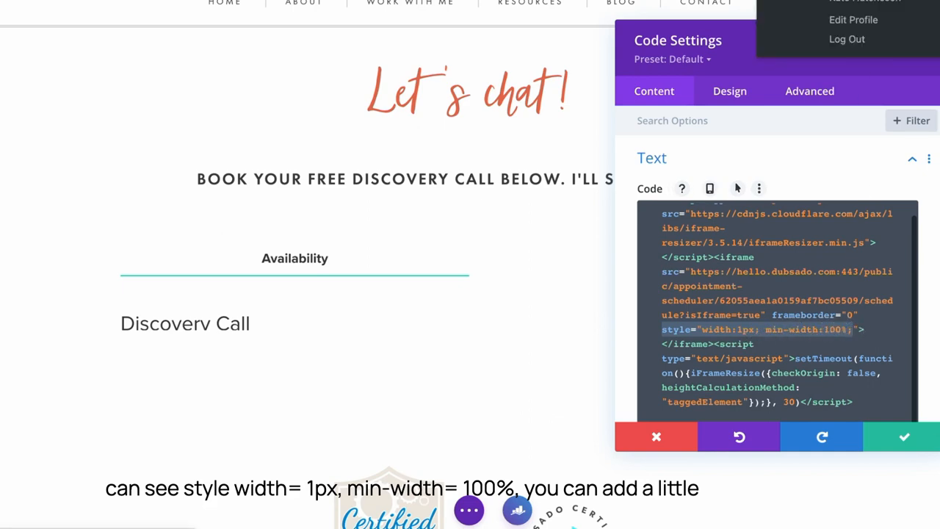
click(853, 332)
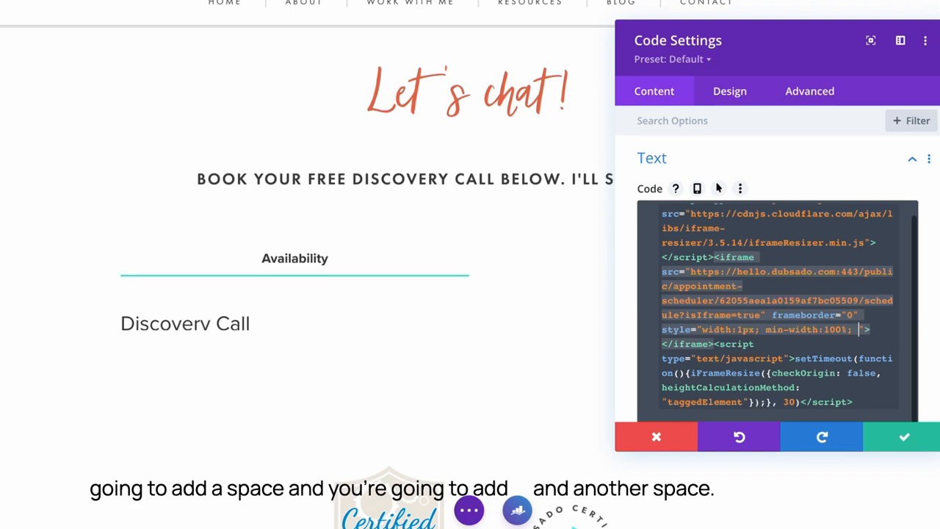
text(min-)
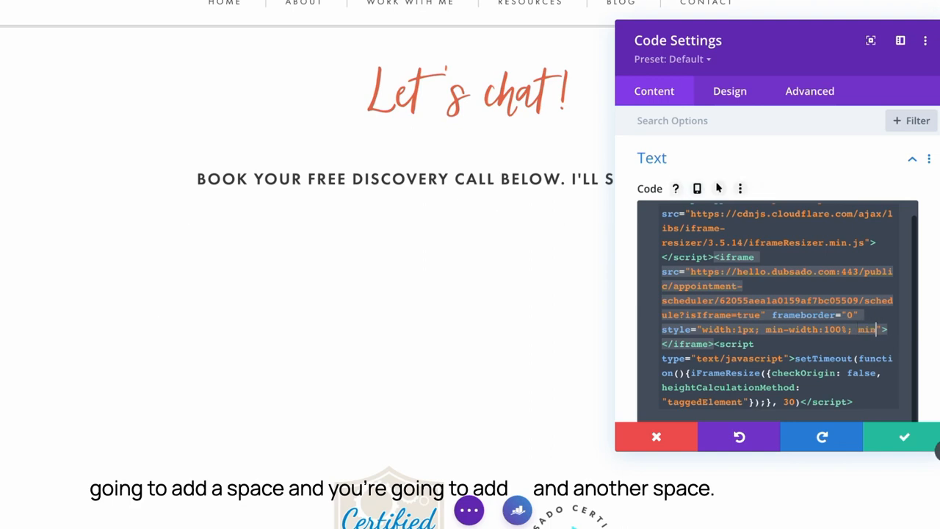
text(height: )
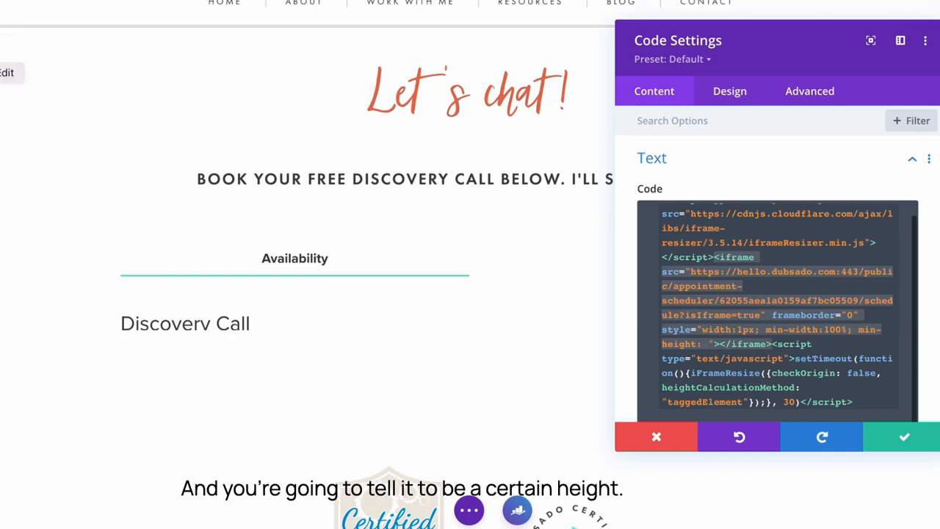
text(800)
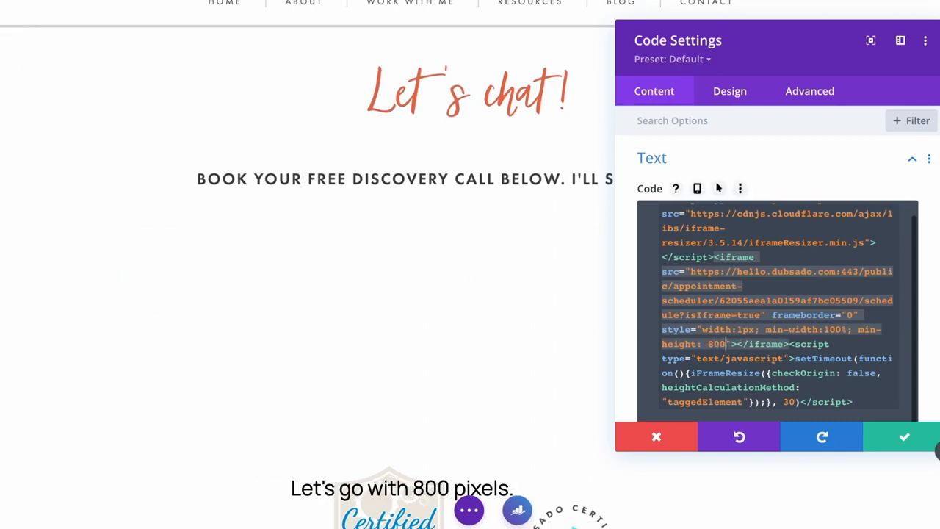
text(px)
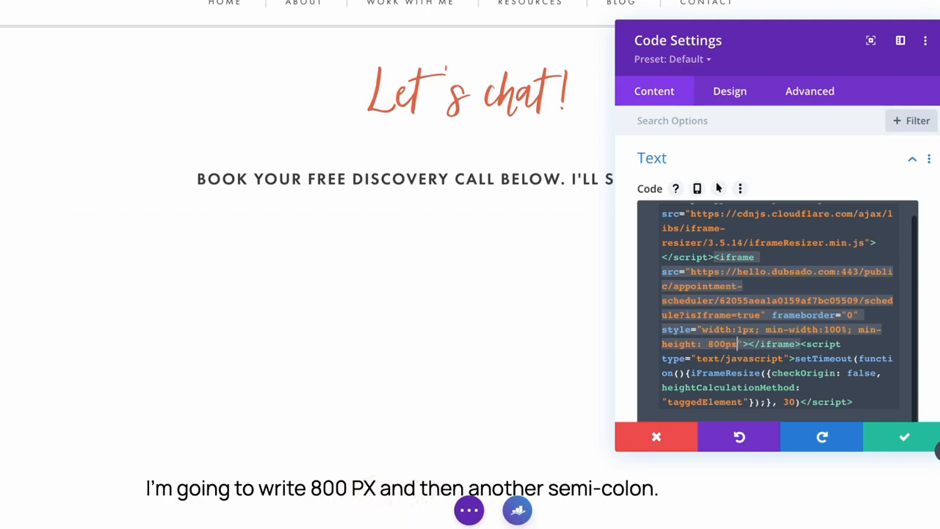
text(;)
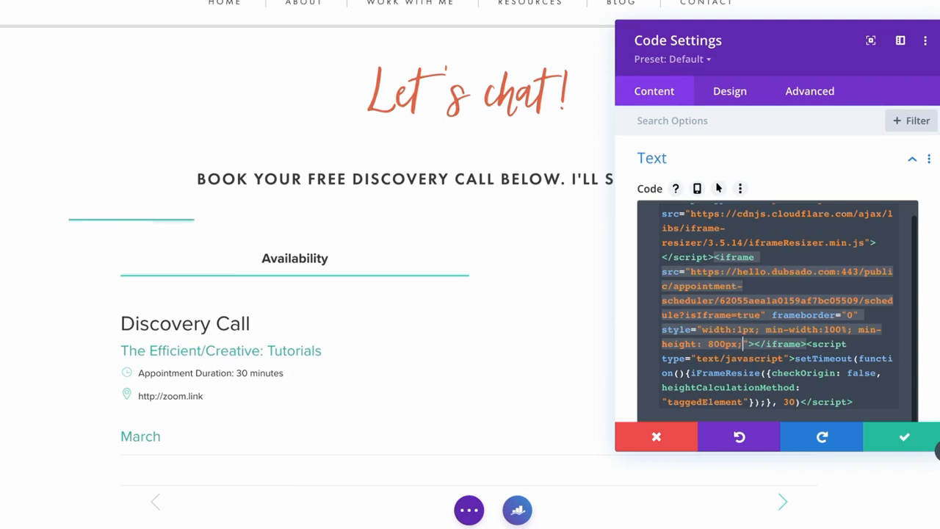
Save the Code module's changes and check the resized scheduler embed on the page.
scroll(382, 359, down, 5)
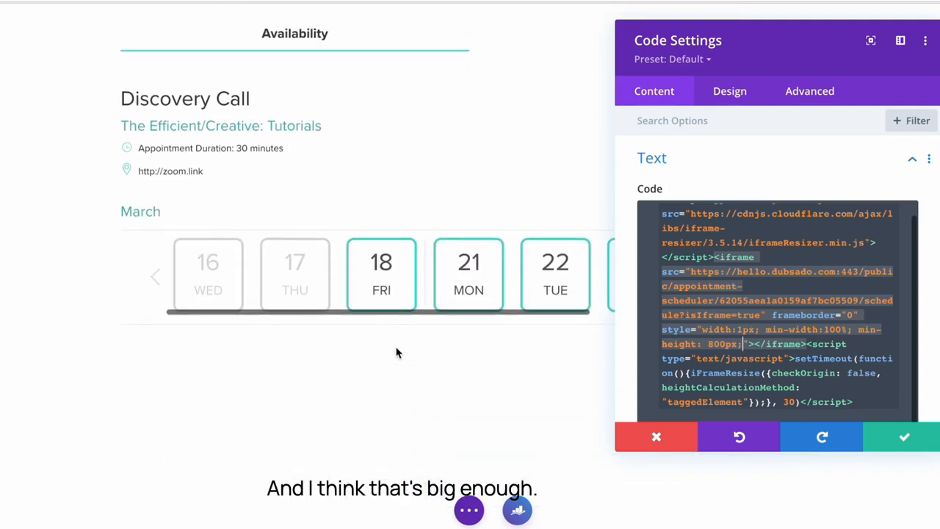
scroll(395, 346, up, 5)
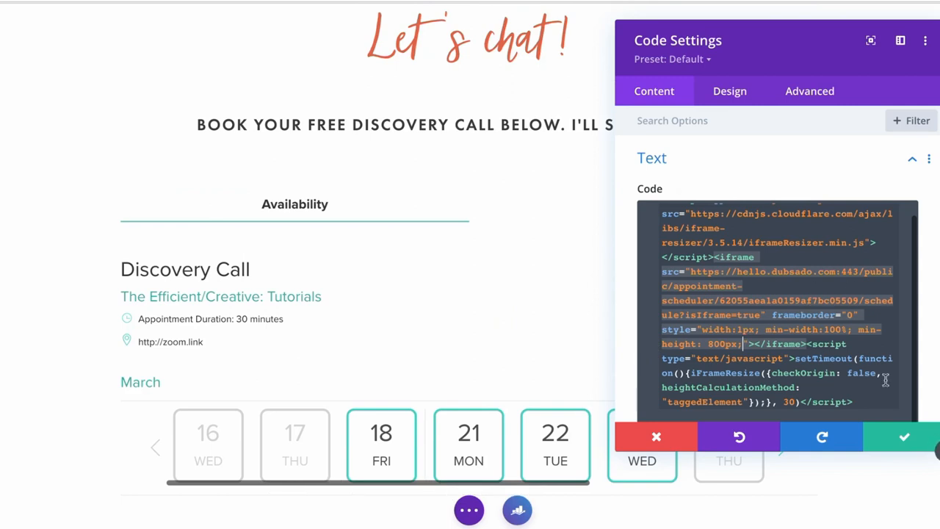
click(910, 439)
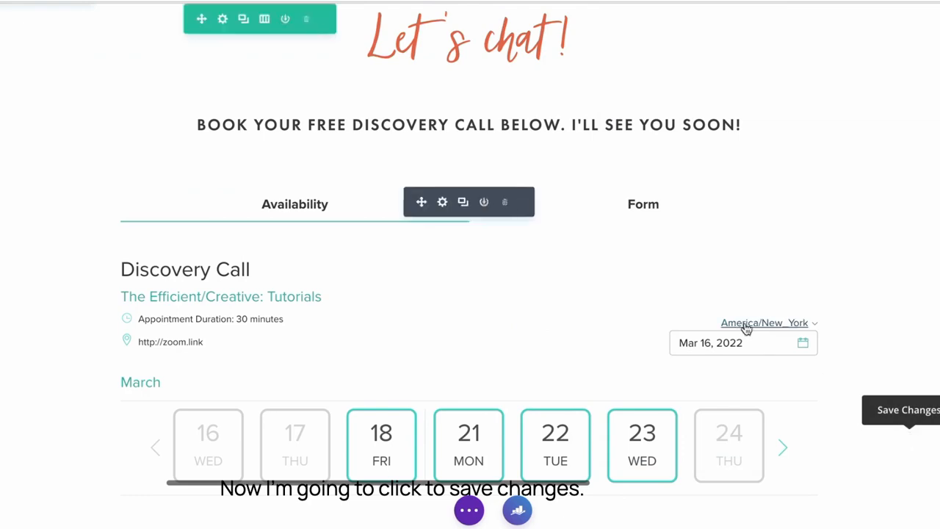
scroll(583, 359, down, 1)
scroll(578, 356, down, 6)
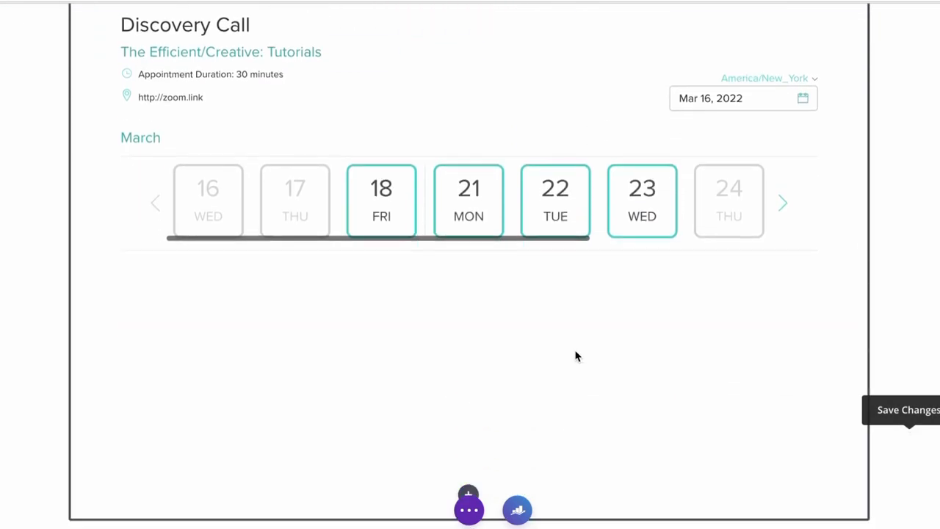
scroll(564, 347, up, 3)
scroll(564, 350, up, 3)
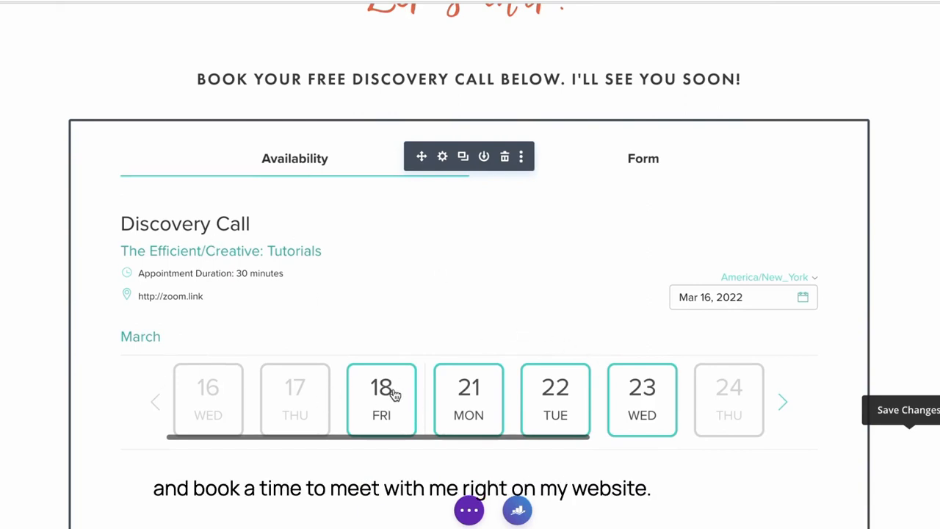
scroll(497, 290, down, 1)
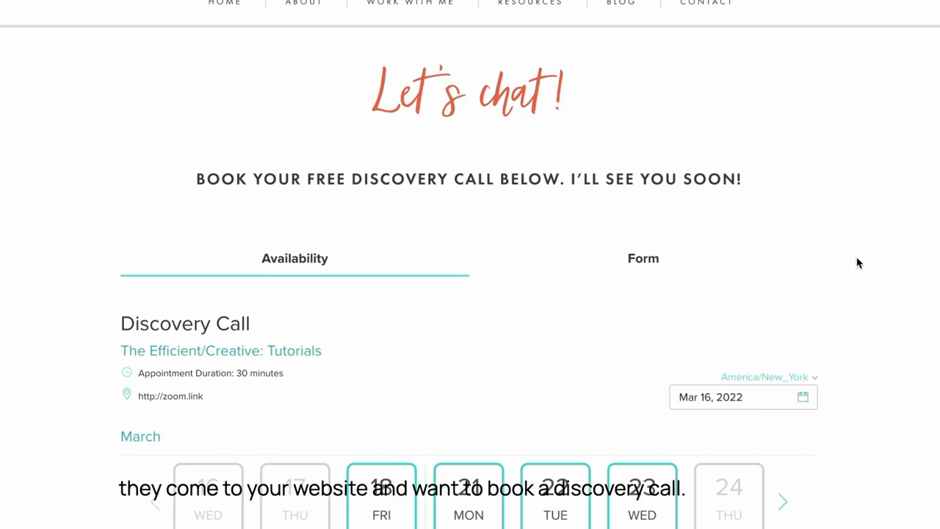
On the published page, choose Friday, March 18, 2022 at 10:15 AM in the scheduler and submit it to continue to the form.
scroll(855, 261, down, 1)
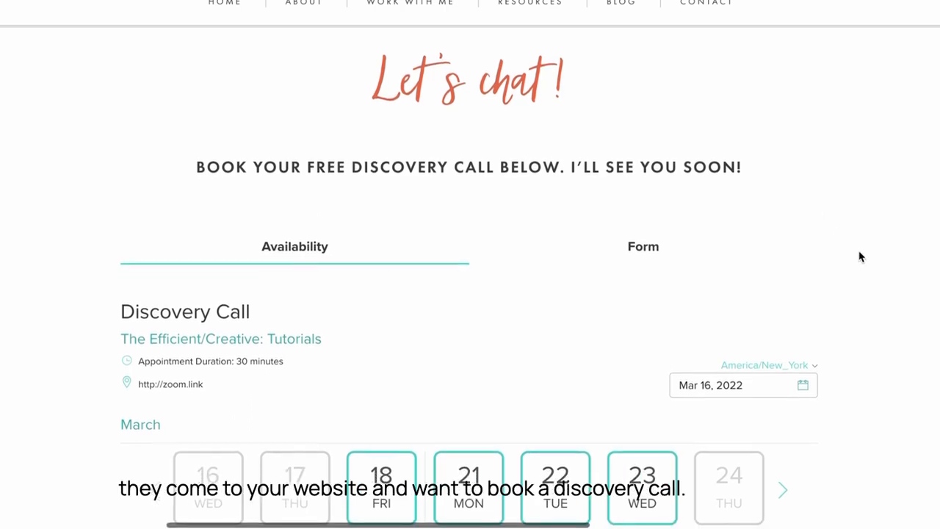
scroll(860, 254, down, 2)
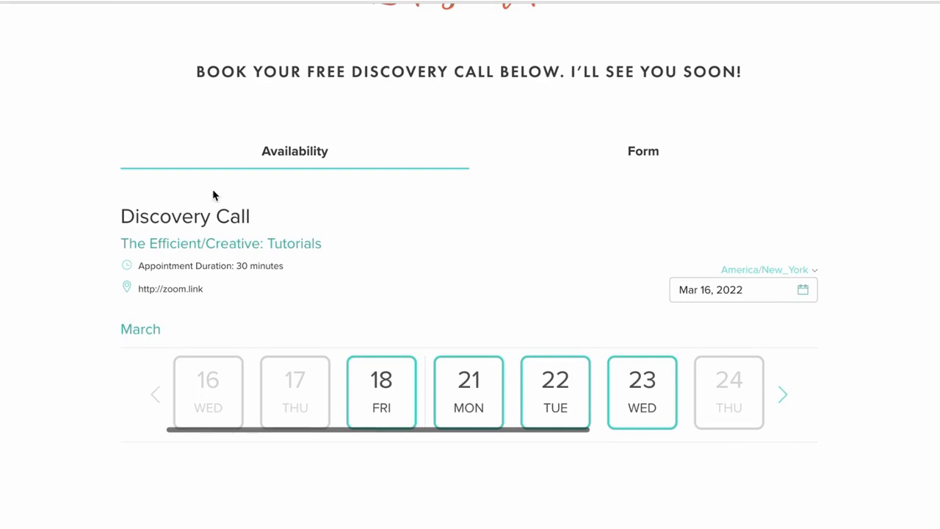
click(397, 404)
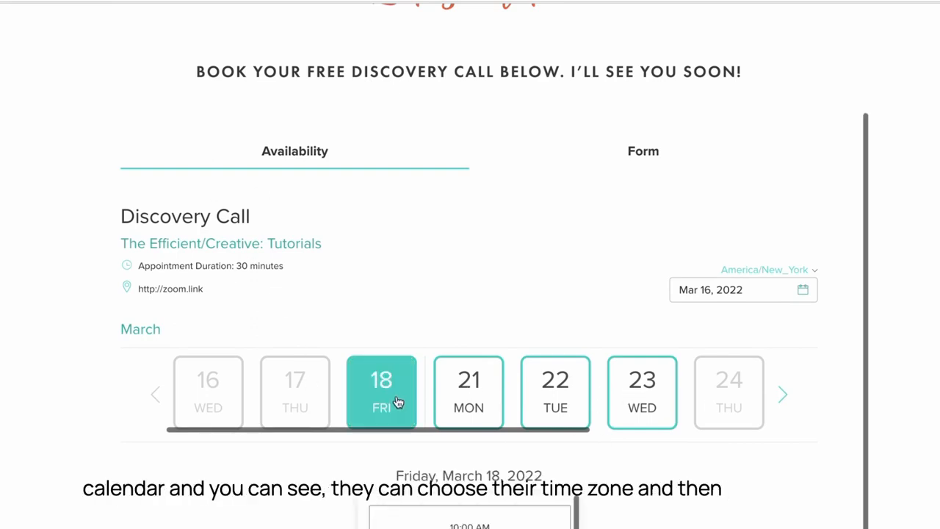
scroll(772, 196, down, 3)
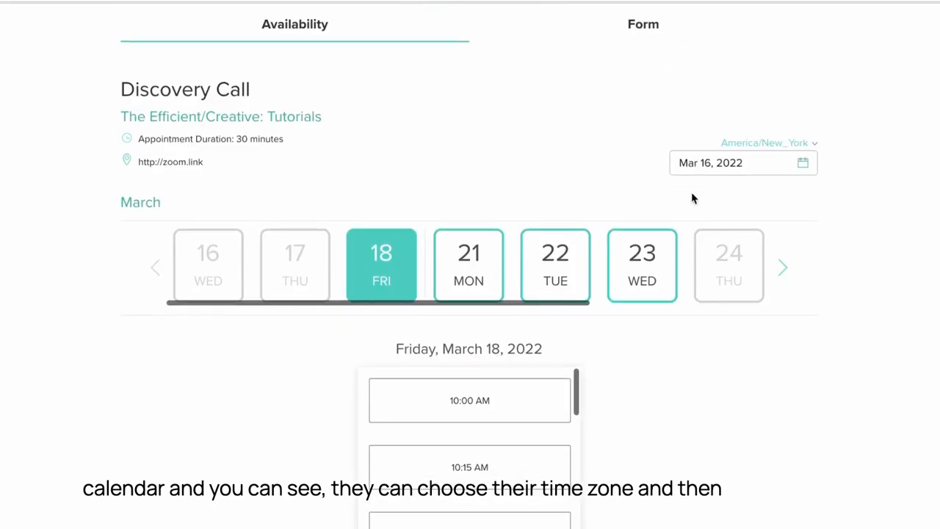
scroll(717, 425, down, 6)
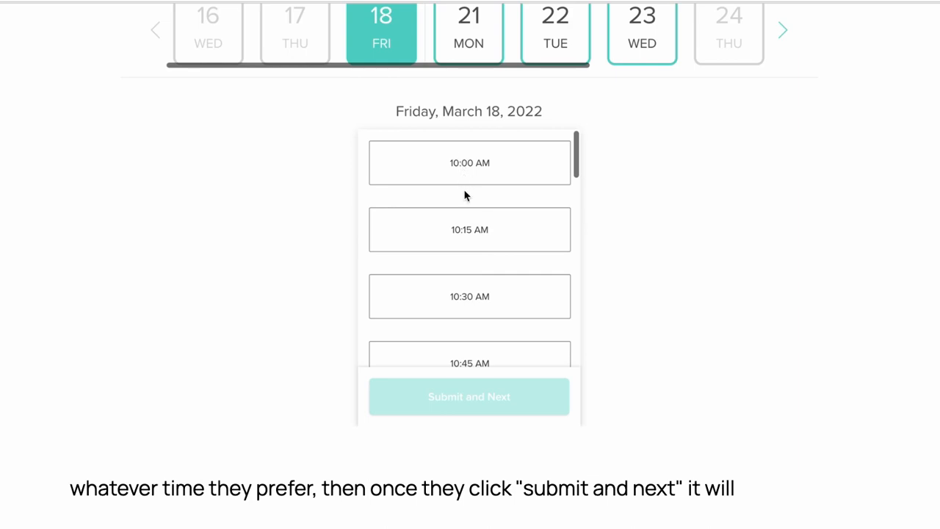
click(498, 234)
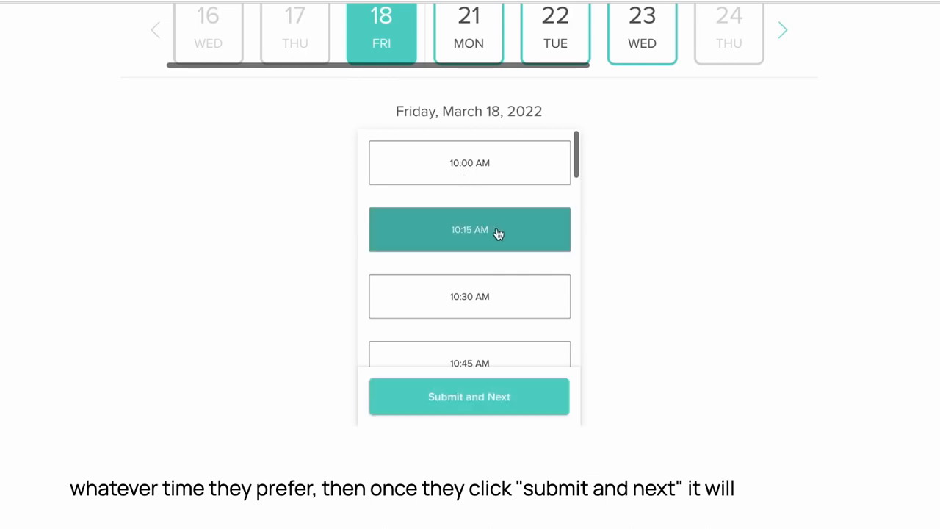
click(505, 398)
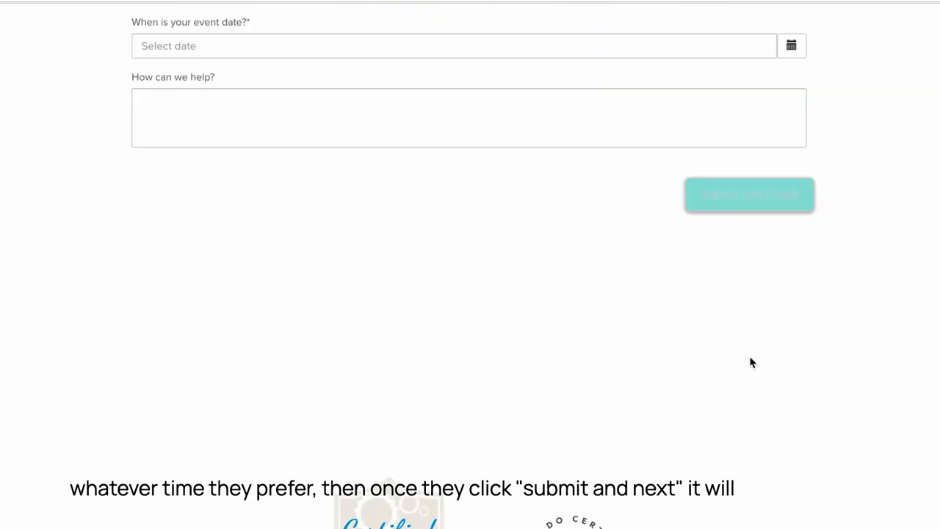
scroll(514, 316, down, 2)
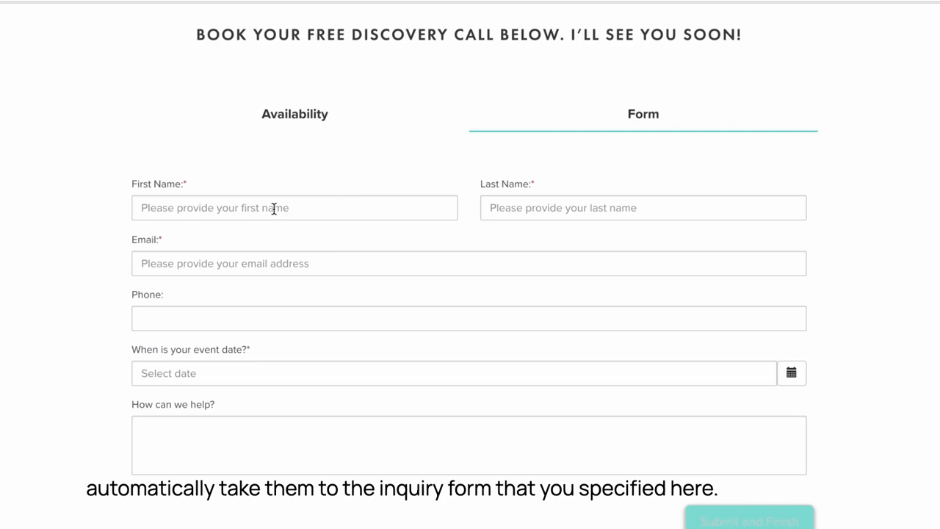
Fill in the booking form's first name, last name and email address with test contact details.
click(273, 208)
text(Test)
key(Tab)
text(Test)
key(Tab)
text(test@test.com)
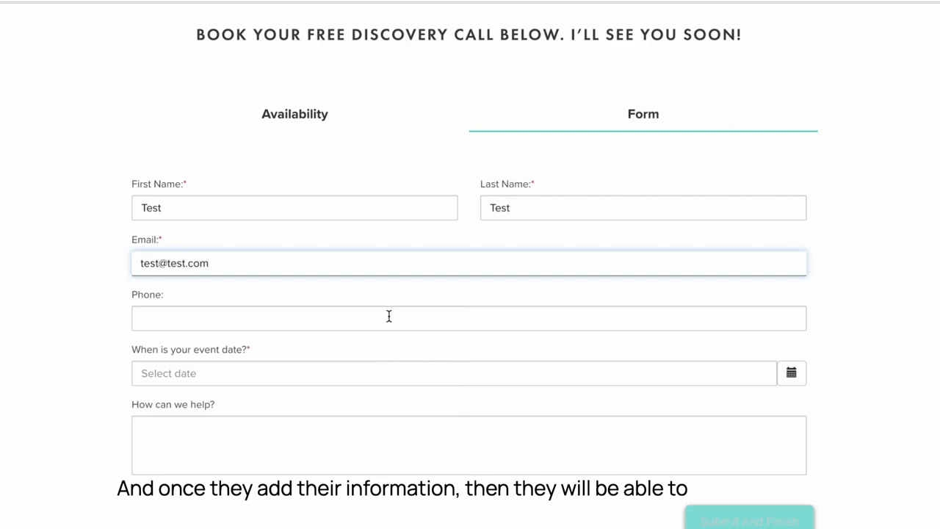
Leave the phone number blank and set the event date to Jun 15, 2022.
click(352, 326)
click(346, 371)
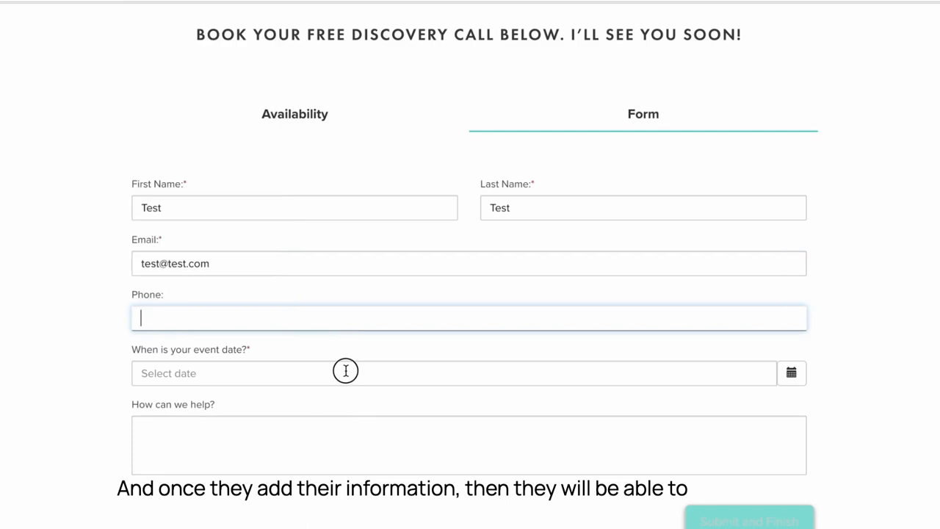
click(287, 386)
click(286, 387)
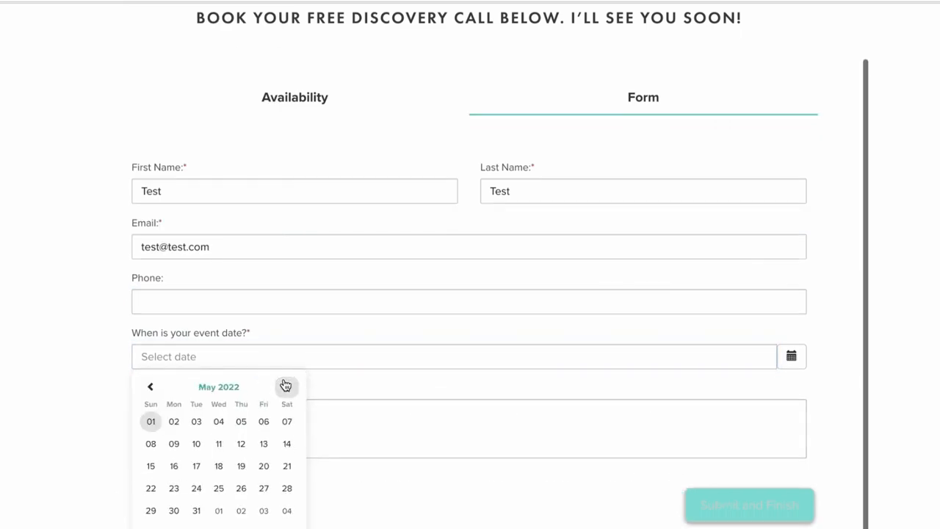
click(286, 387)
click(216, 466)
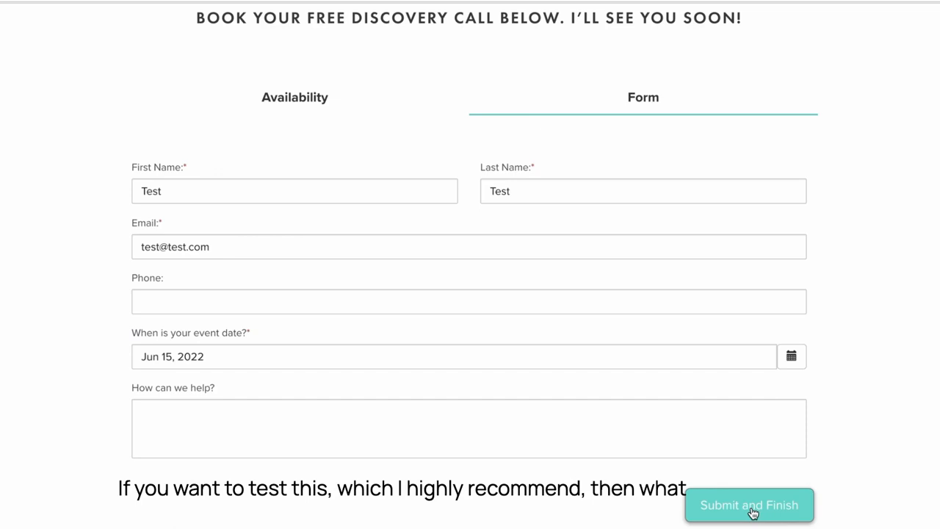
scroll(663, 157, up, 3)
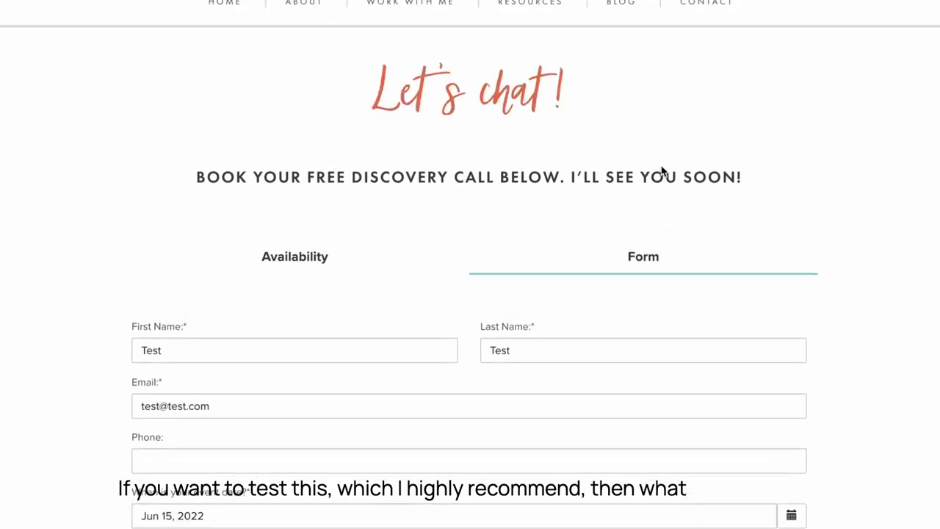
scroll(664, 187, down, 3)
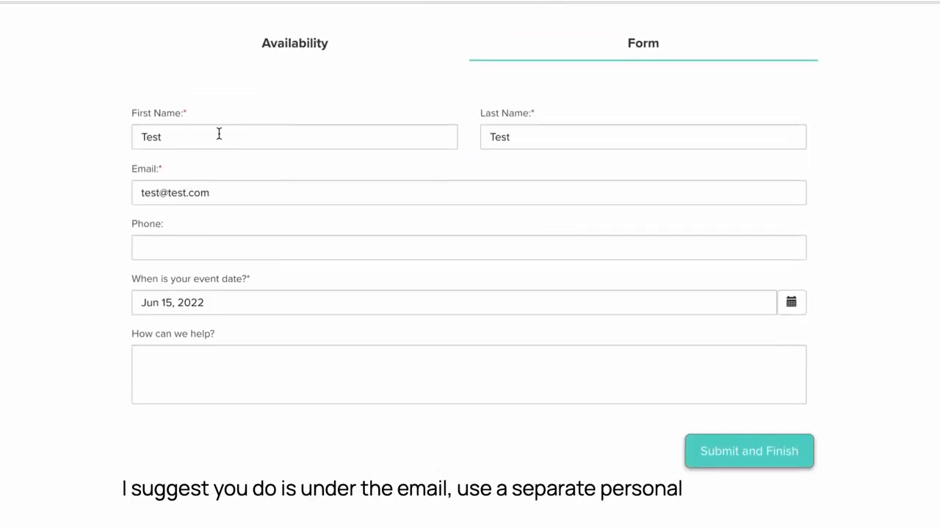
drag(228, 196, 128, 196)
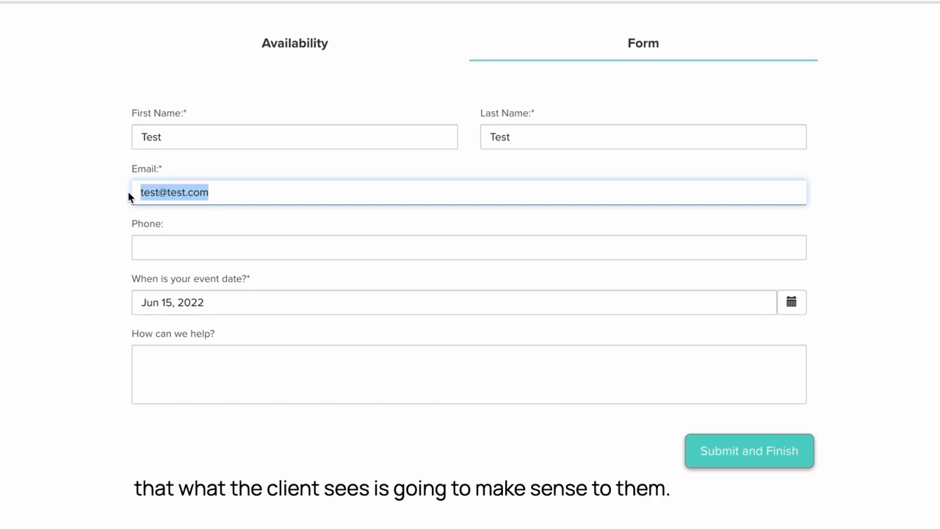
scroll(527, 165, up, 1)
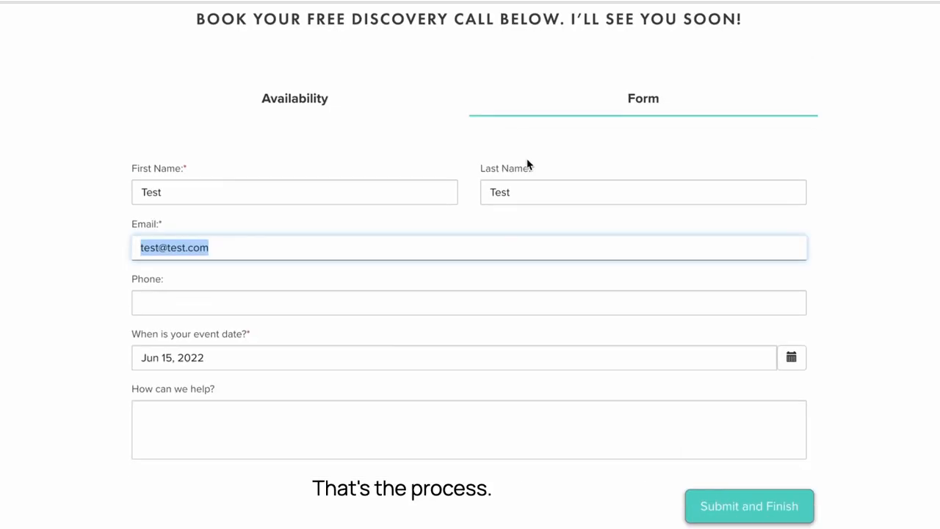
scroll(527, 164, down, 1)
scroll(527, 164, up, 1)
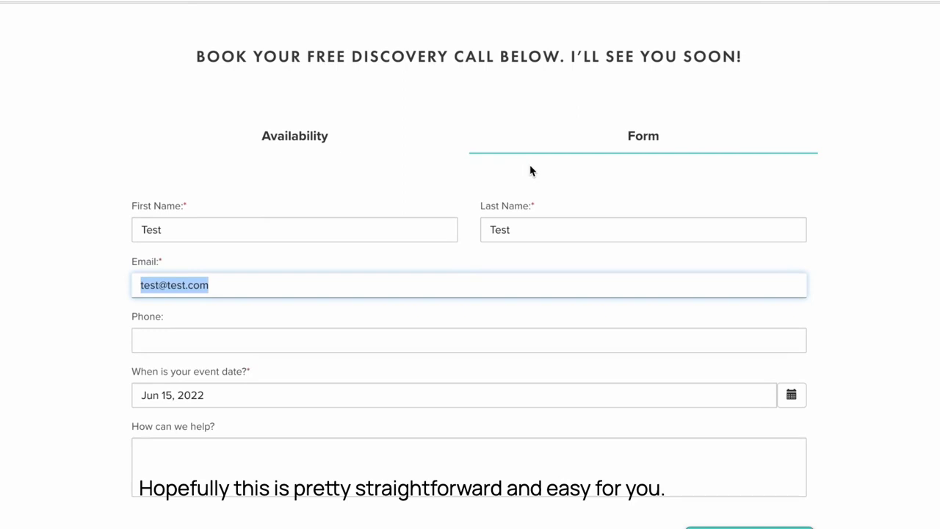